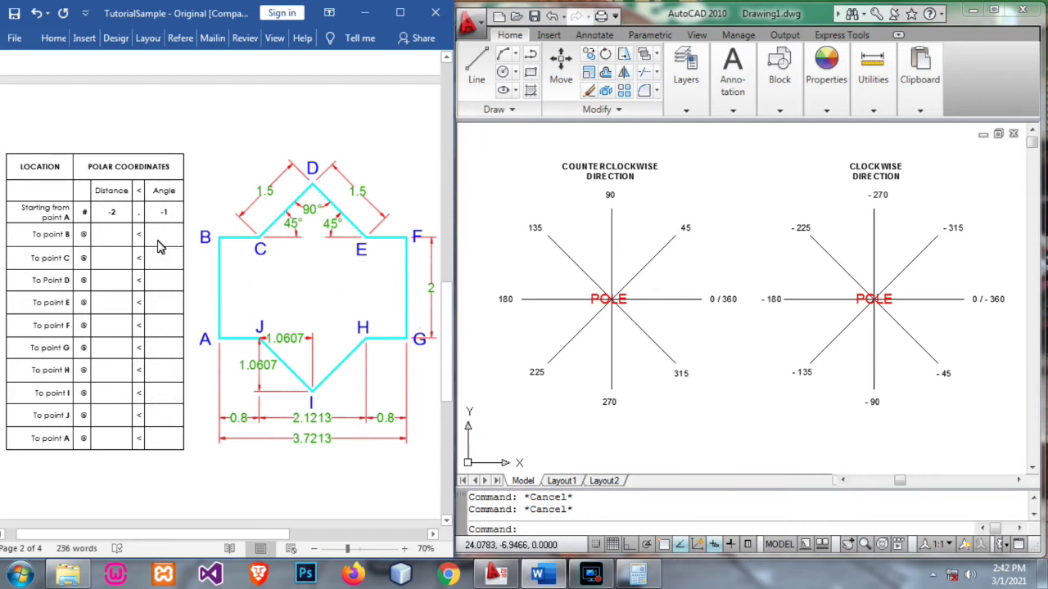
- Enter distance 2 and angle 90 in the To point B row of the Word table
{"action": "left_click", "coordinate": [128, 236]}
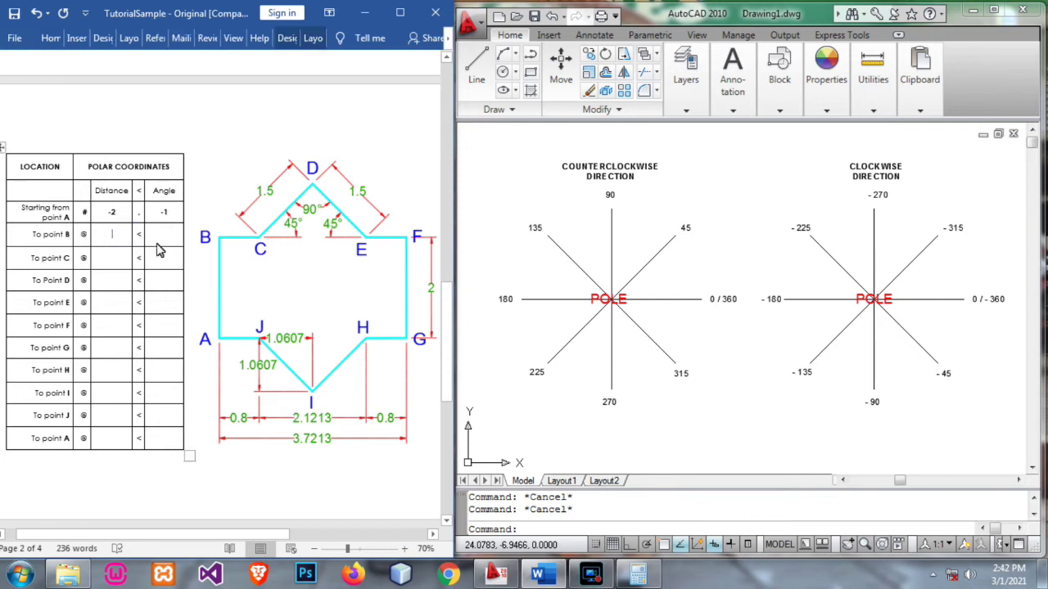
{"action": "type", "text": "2"}
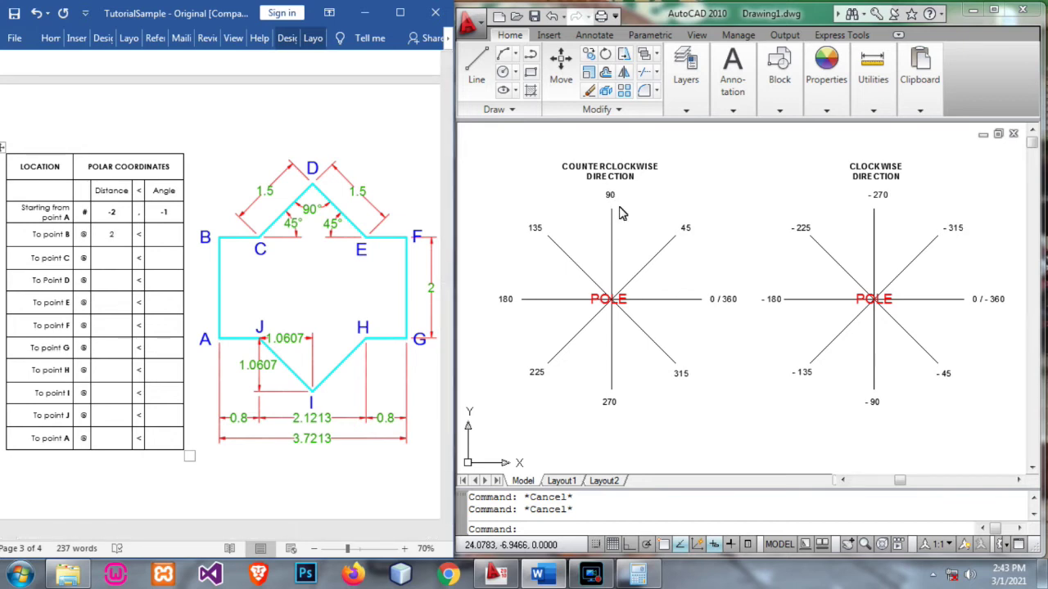
{"action": "left_click", "coordinate": [168, 234]}
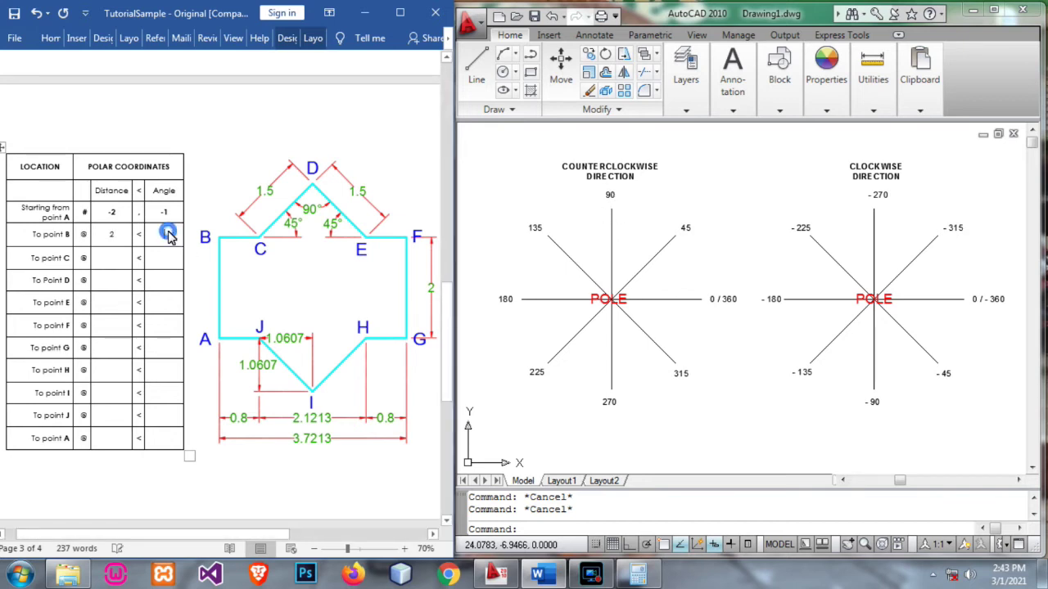
{"action": "type", "text": "9"}
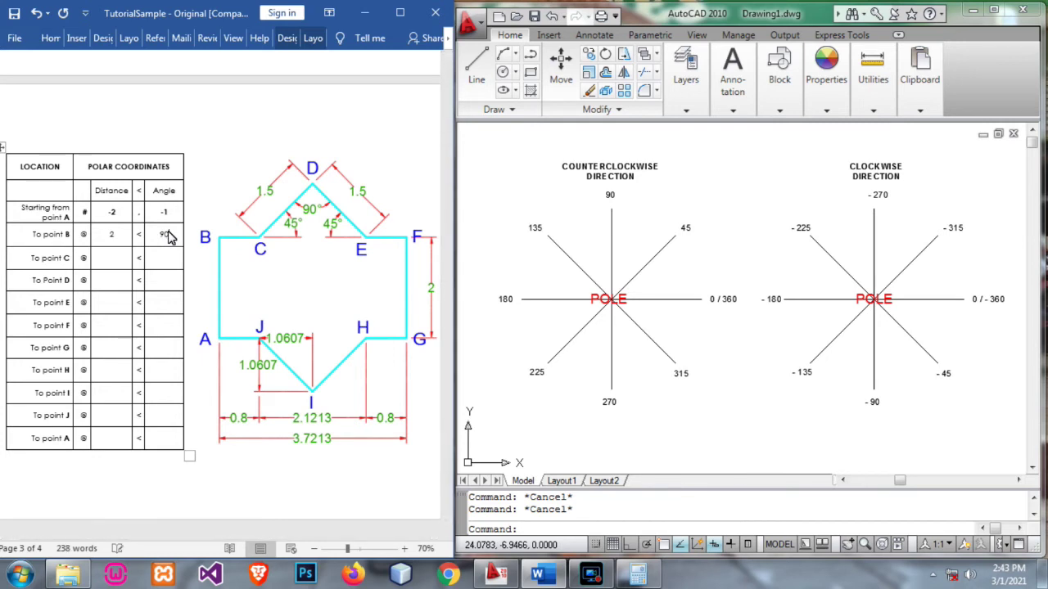
{"action": "type", "text": "0"}
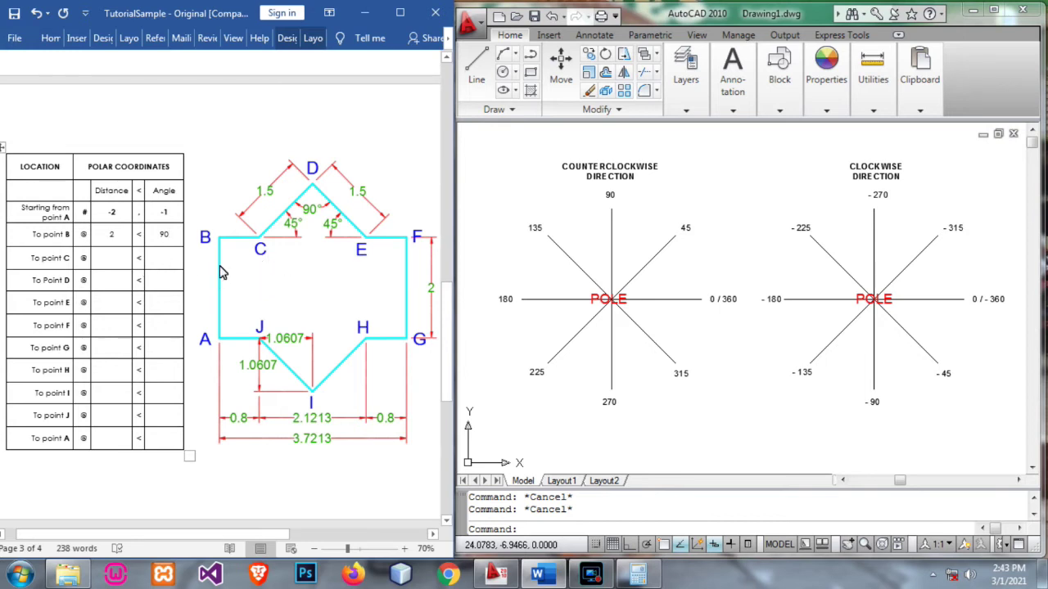
- Enter distance 0.8 and angle 0 in the To point C row
{"action": "left_click", "coordinate": [111, 258]}
{"action": "type", "text": "0.8"}
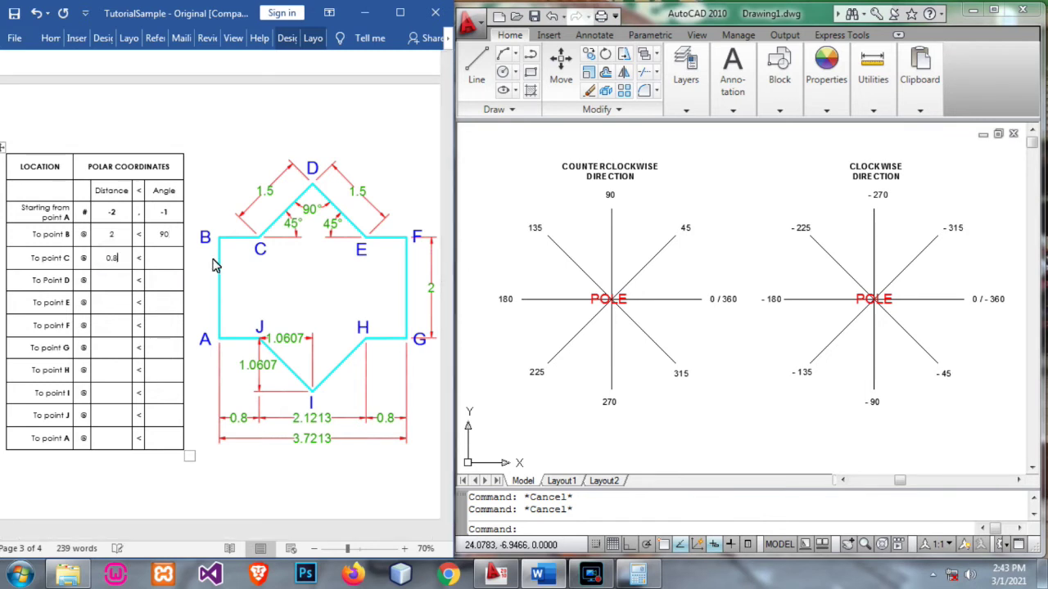
{"action": "left_click", "coordinate": [173, 260]}
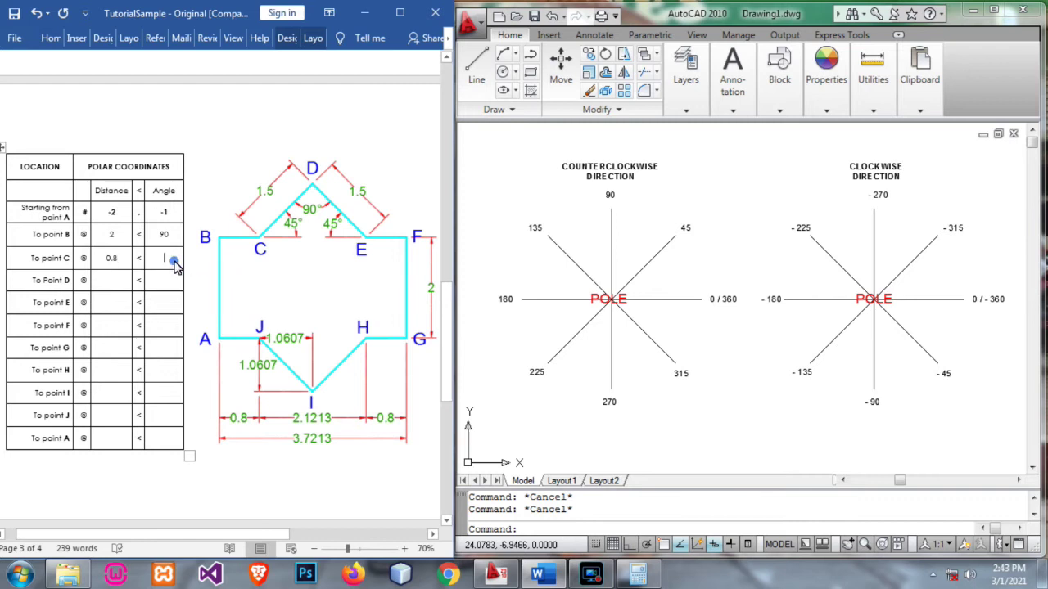
{"action": "type", "text": "0"}
- Enter 1.5 and 45 for point D, and 1.5 as point E's distance
{"action": "left_click", "coordinate": [114, 280]}
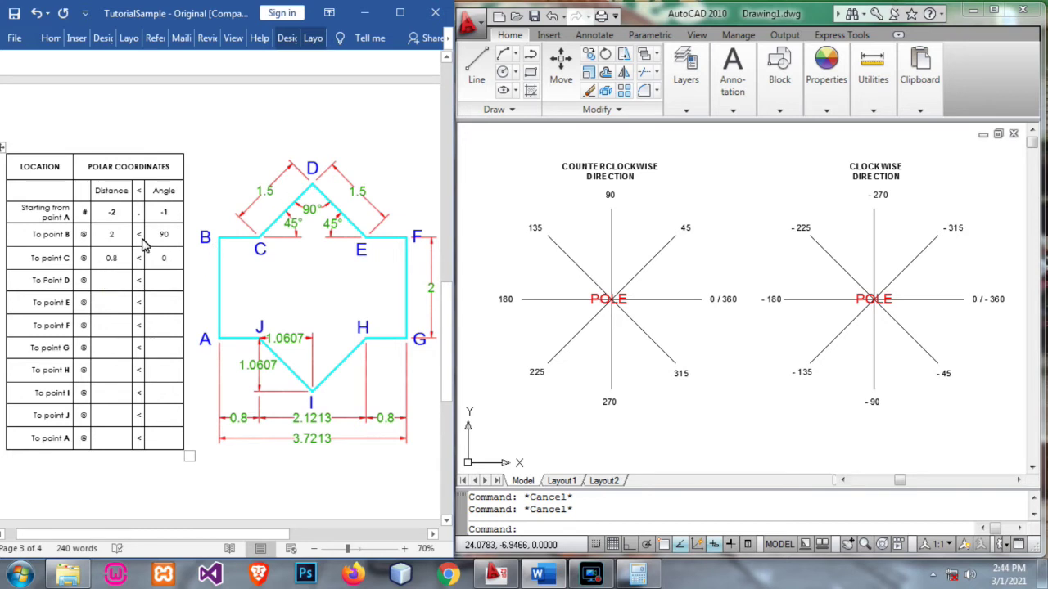
{"action": "type", "text": "1."}
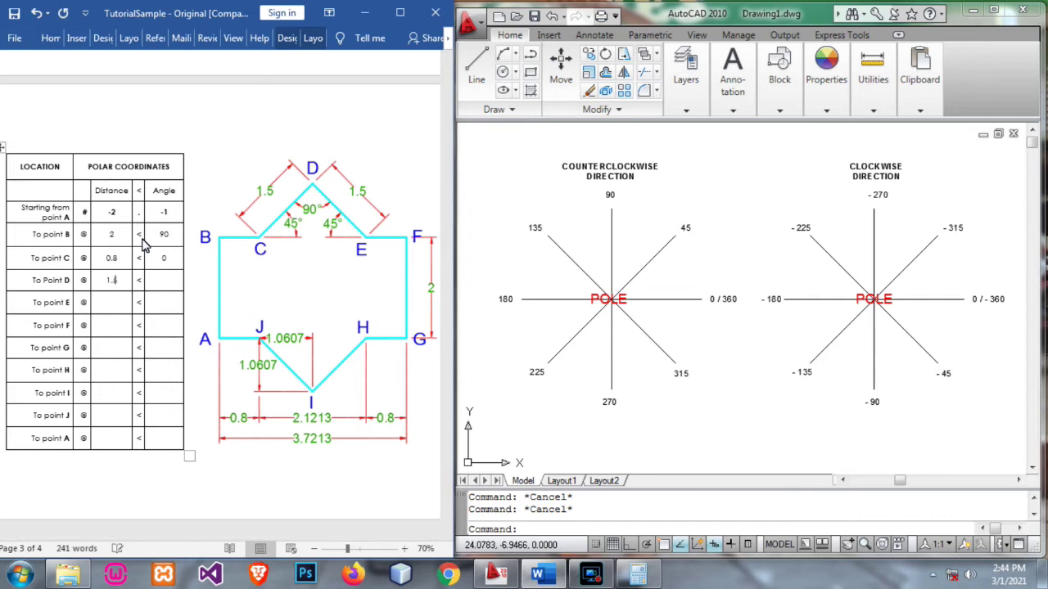
{"action": "type", "text": "5"}
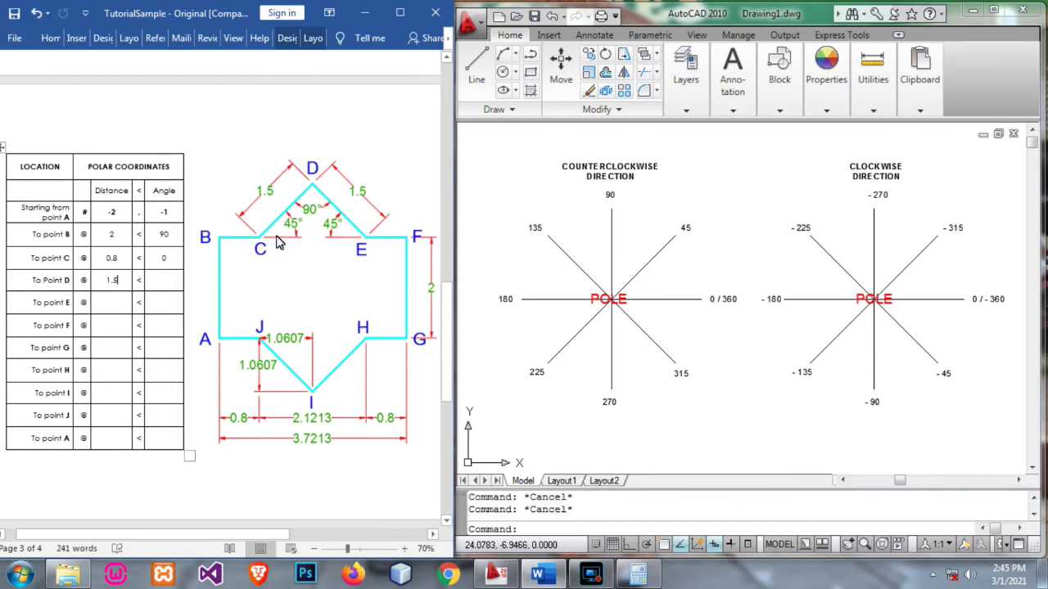
{"action": "left_click", "coordinate": [164, 284]}
{"action": "left_click", "coordinate": [114, 301]}
{"action": "type", "text": "1.5"}
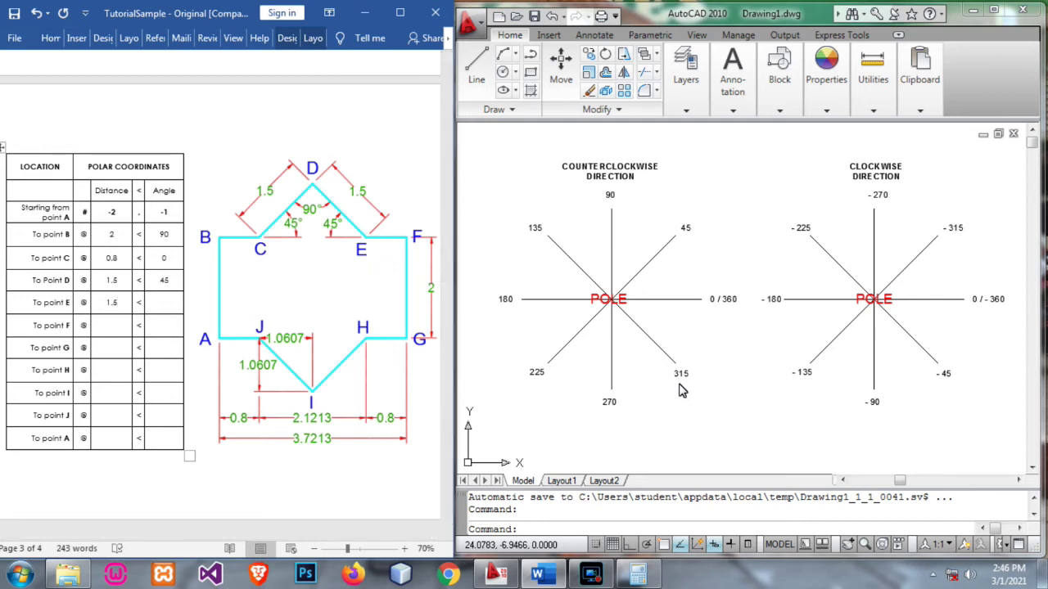
- Set point E's angle to 315 and enter distance 0.8, angle 0 for point F
{"action": "left_click", "coordinate": [158, 303]}
{"action": "type", "text": "315"}
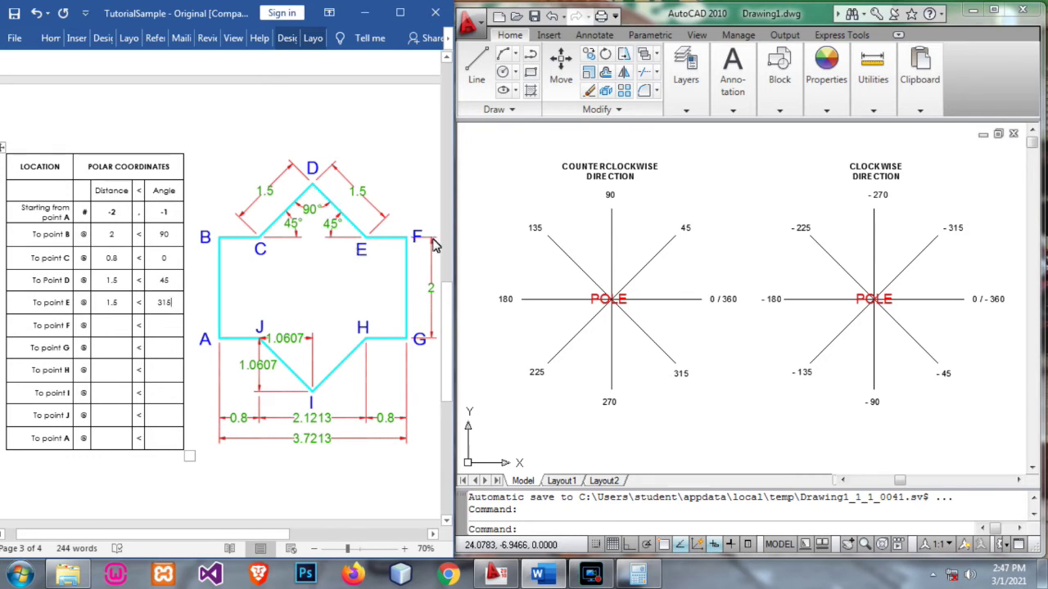
{"action": "left_click", "coordinate": [122, 325]}
{"action": "type", "text": "0.8"}
{"action": "left_click", "coordinate": [166, 325]}
{"action": "type", "text": "0"}
- Enter 2 at 270 for point G and 0.8 at 180 for point H
{"action": "left_click", "coordinate": [124, 347]}
{"action": "type", "text": "2"}
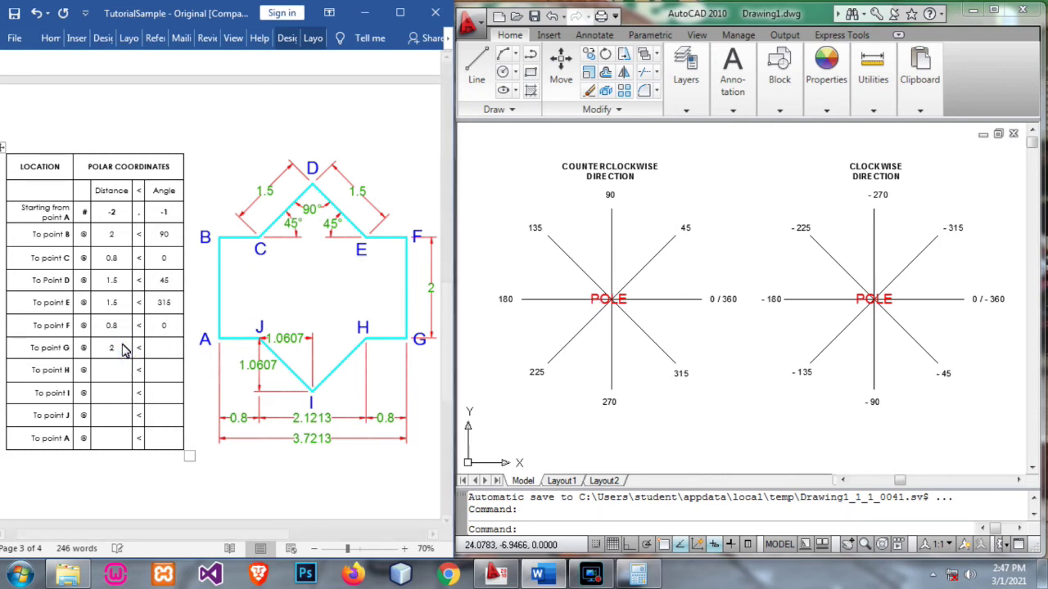
{"action": "left_click", "coordinate": [165, 348]}
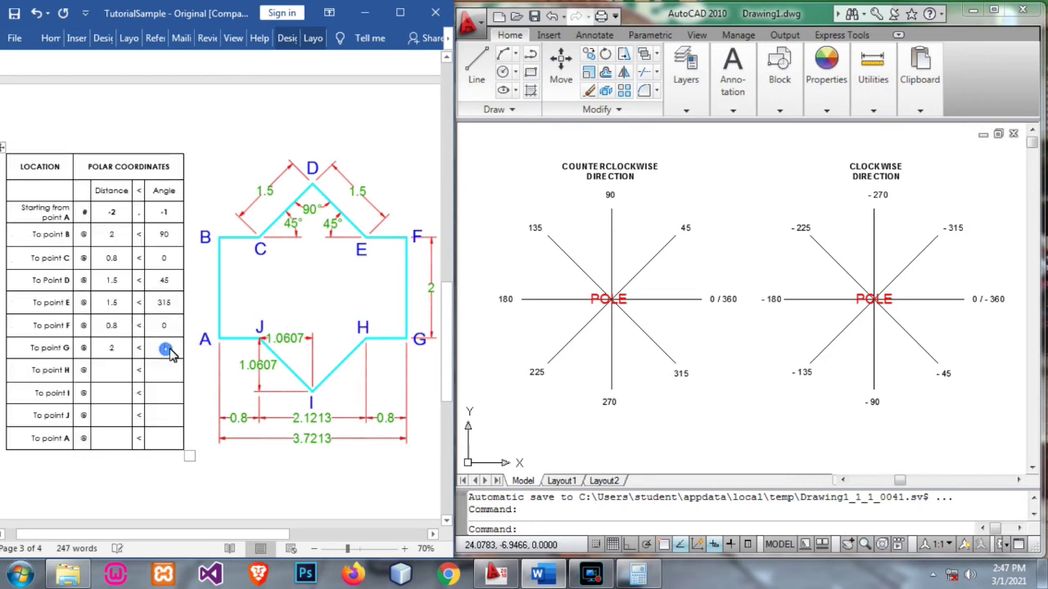
{"action": "type", "text": "270"}
{"action": "left_click", "coordinate": [114, 374]}
{"action": "type", "text": "0.8"}
{"action": "left_click", "coordinate": [168, 370]}
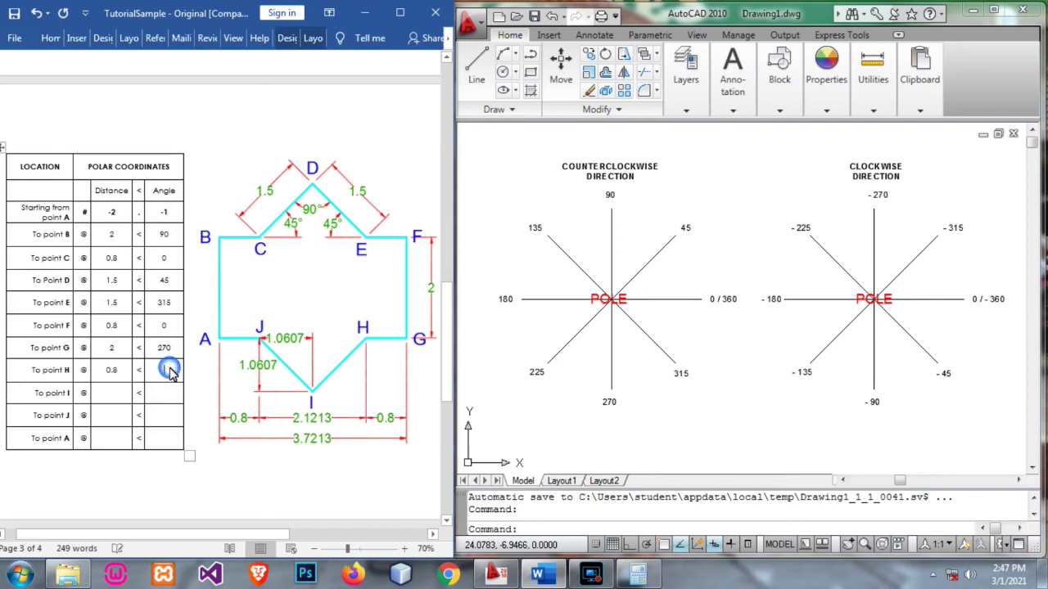
{"action": "type", "text": "180"}
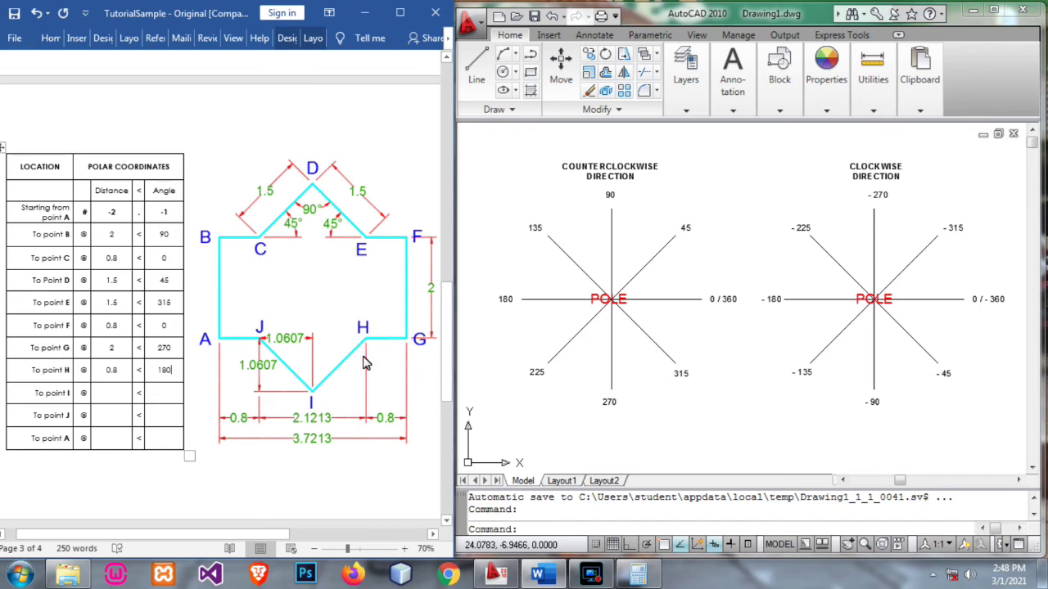
- Fill point I with 1.5 at 225 and point J with 1.5 at 135
{"action": "left_click", "coordinate": [113, 394]}
{"action": "type", "text": "1.5"}
{"action": "left_click", "coordinate": [170, 401]}
{"action": "type", "text": "225"}
{"action": "left_click", "coordinate": [113, 417]}
{"action": "type", "text": "1"}
{"action": "type", "text": ".5"}
{"action": "type", "text": "135"}
- Enter distance 0.8 and angle 180 for the return to point A
{"action": "left_click", "coordinate": [111, 437]}
{"action": "type", "text": "0.8"}
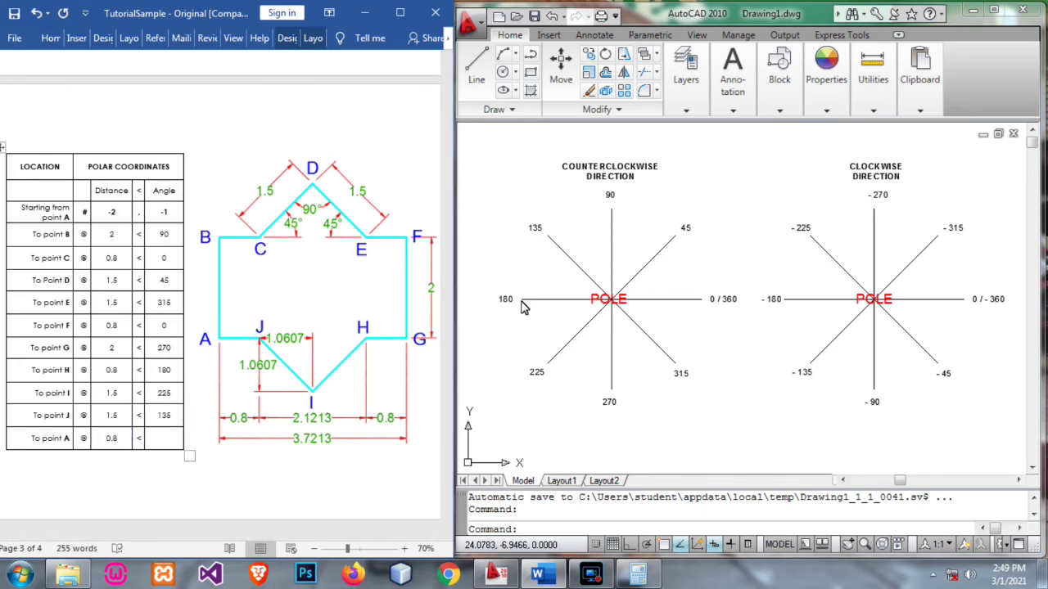
{"action": "left_click", "coordinate": [164, 439]}
{"action": "type", "text": "180"}
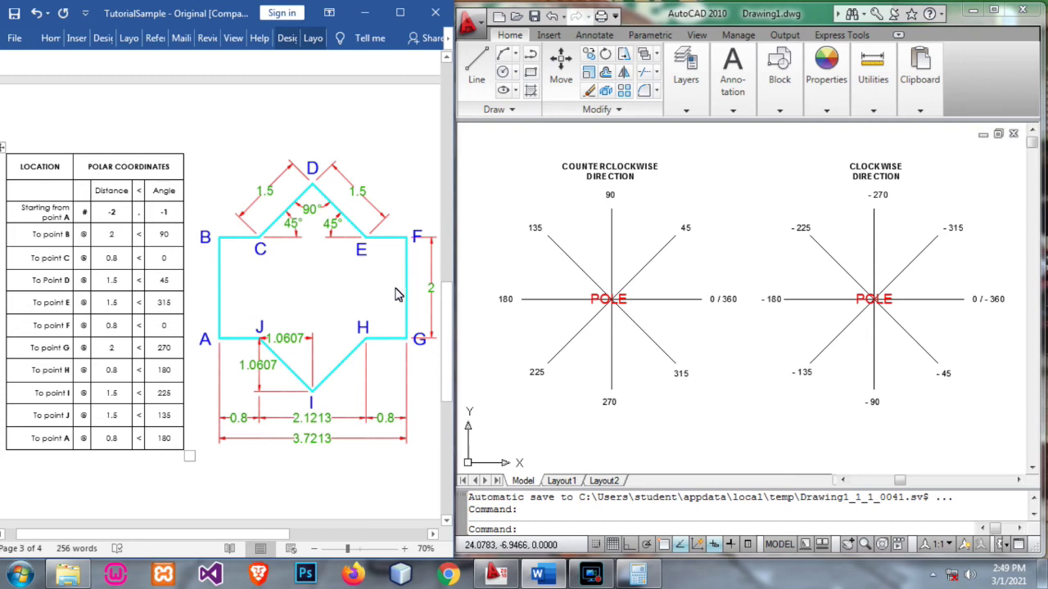
- Erase both polar direction reference diagrams from the AutoCAD drawing
{"action": "left_click", "coordinate": [991, 411]}
{"action": "key", "text": "ctrl+a"}
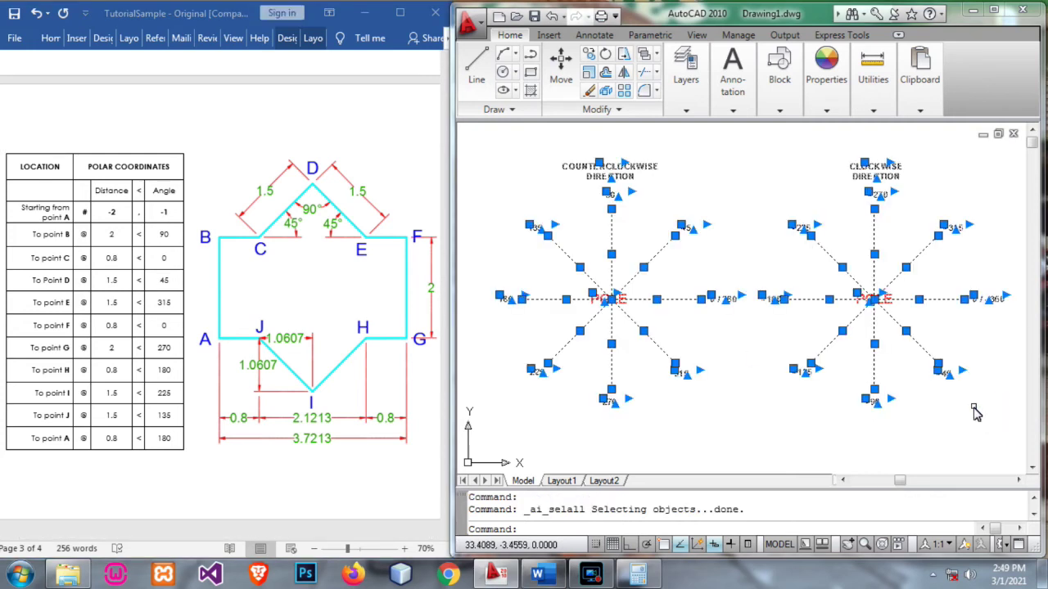
{"action": "key", "text": "Delete"}
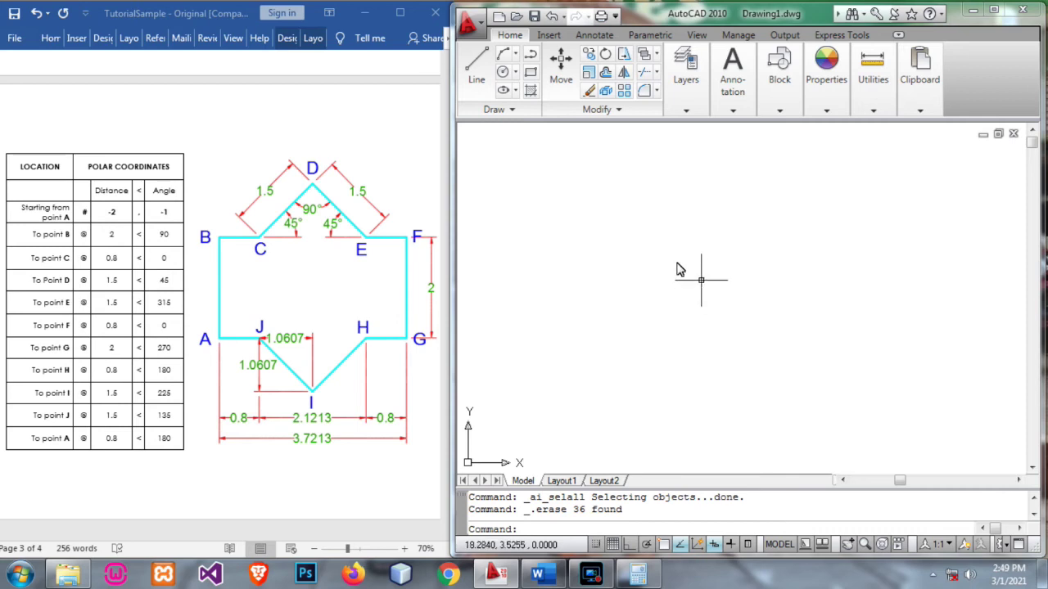
- Start and cancel the LINE command twice, leaving the empty drawing idle
{"action": "left_click", "coordinate": [477, 73]}
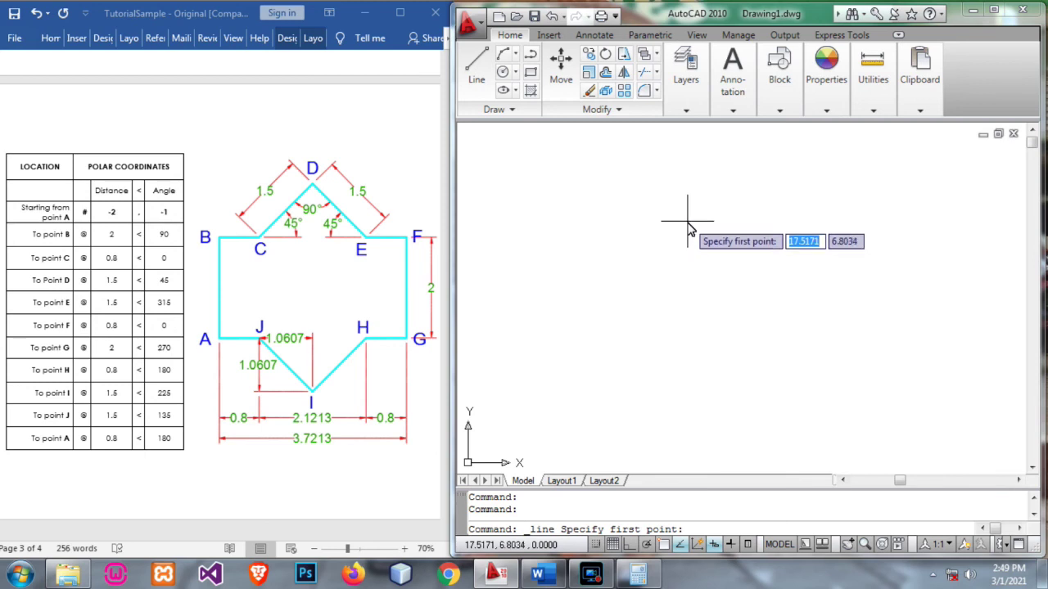
{"action": "key", "text": "Escape"}
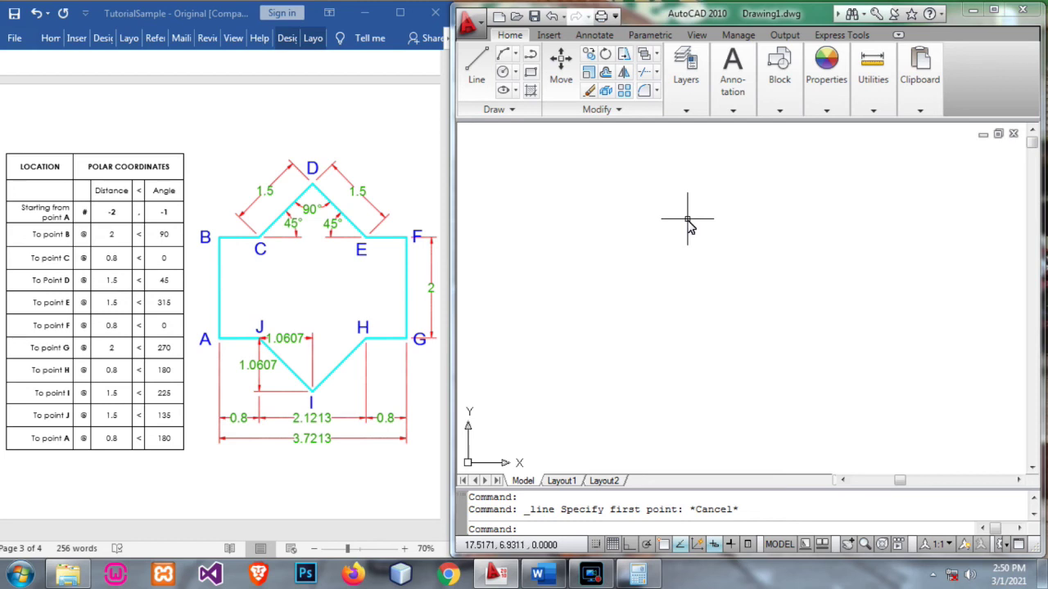
{"action": "type", "text": "L"}
{"action": "key", "text": "Return"}
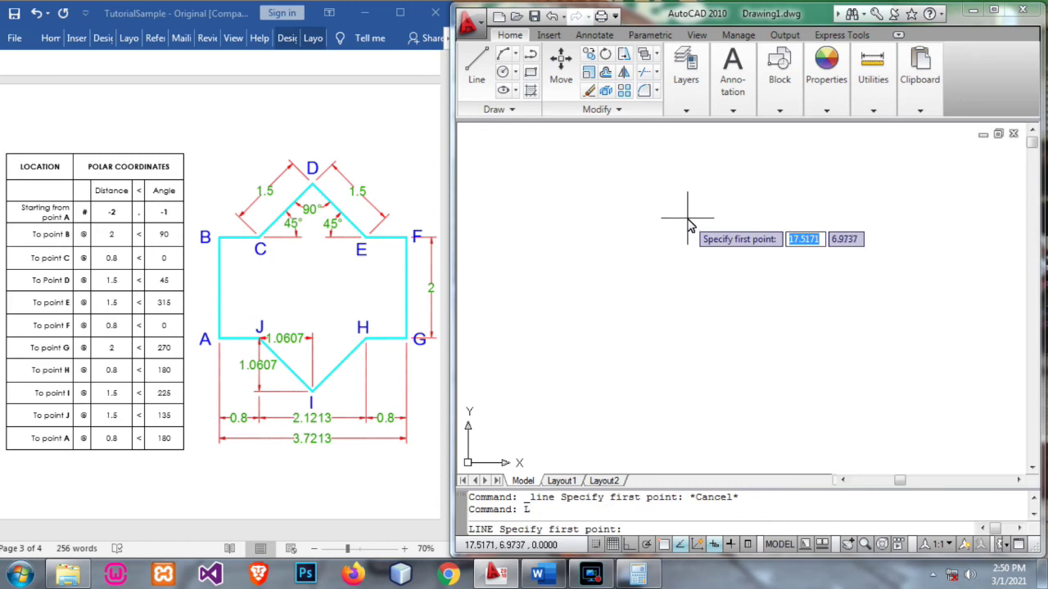
{"action": "key", "text": "Escape"}
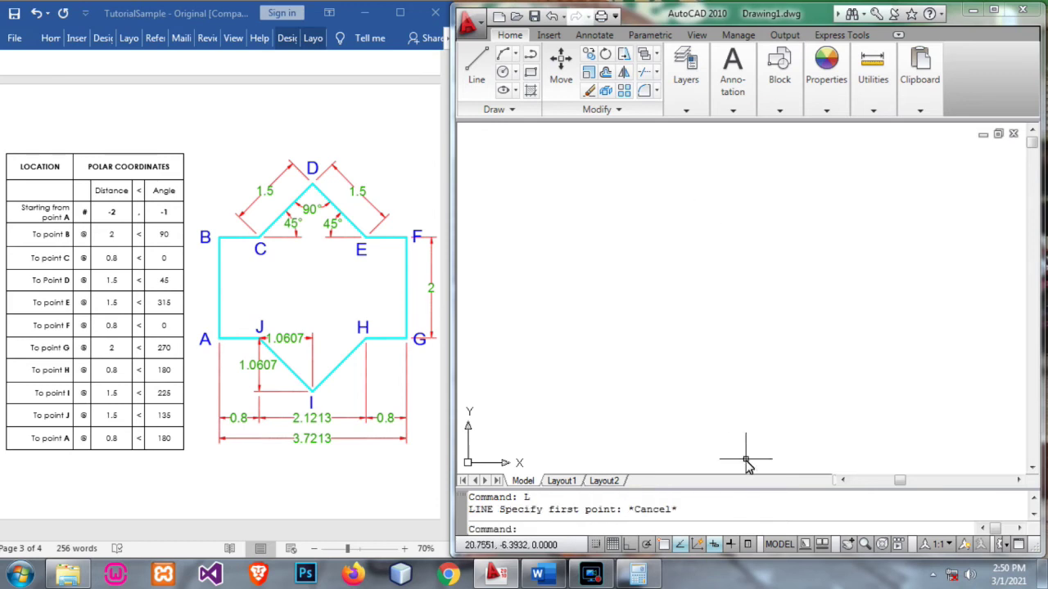
- Turn on OSNAP, POLAR and DYN on the status bar
{"action": "left_click", "coordinate": [662, 545]}
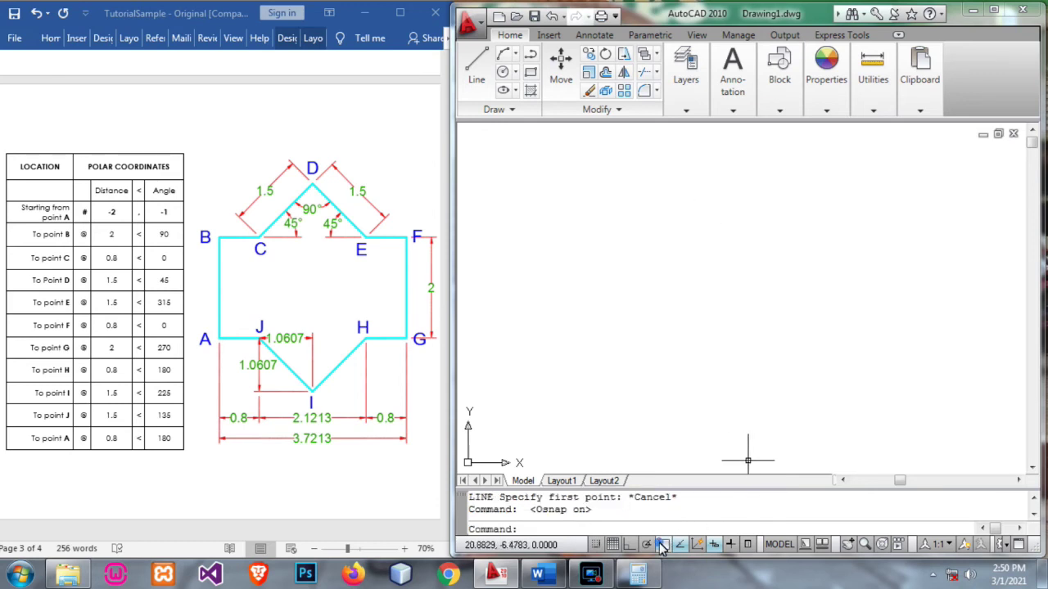
{"action": "left_click", "coordinate": [646, 545]}
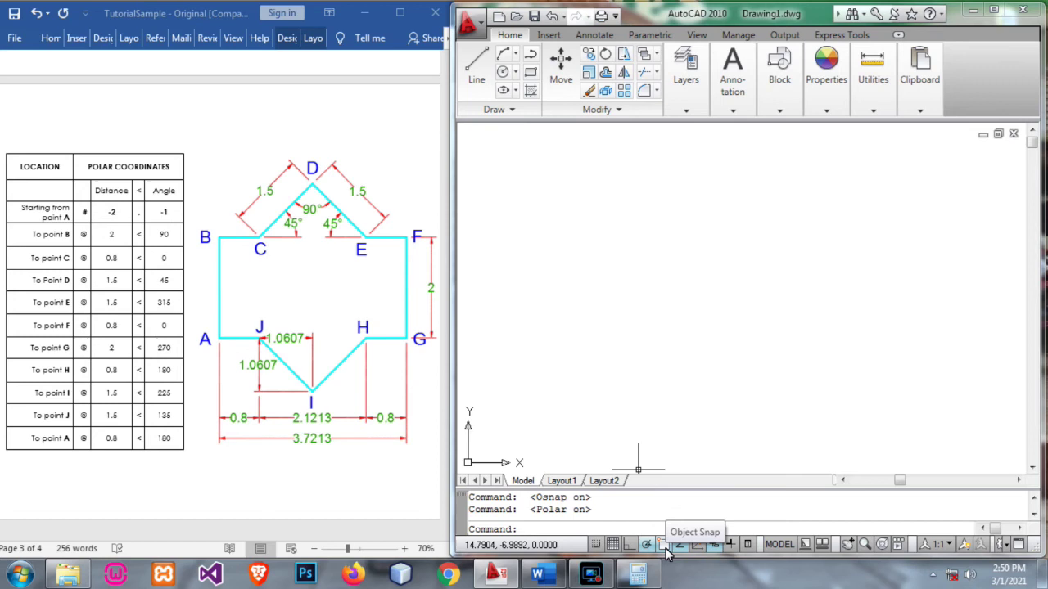
{"action": "left_click", "coordinate": [714, 545]}
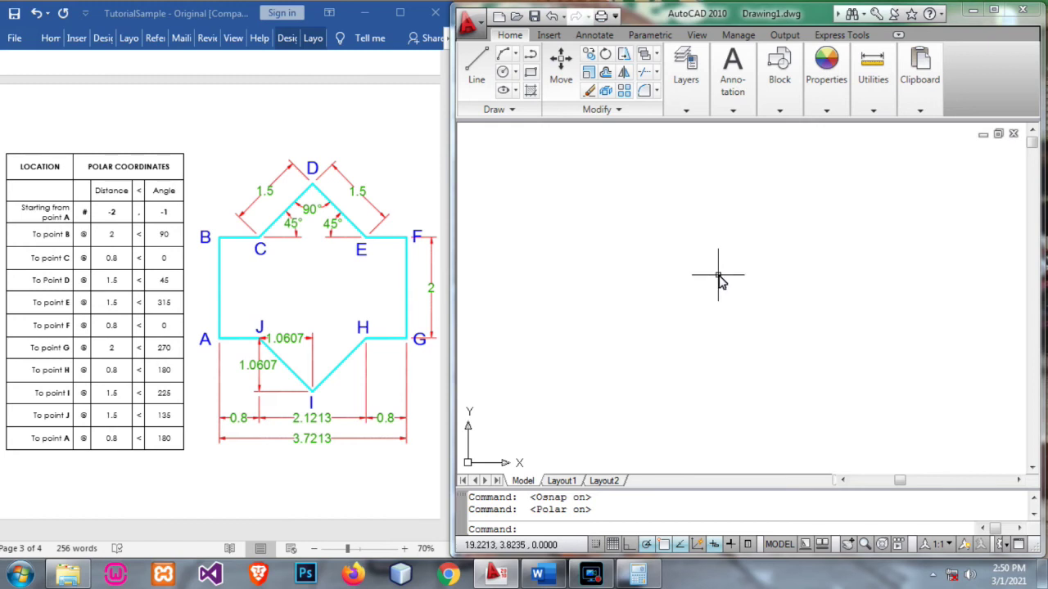
- Start a line with first point A at #-2,-1 and center it in view
{"action": "type", "text": "L"}
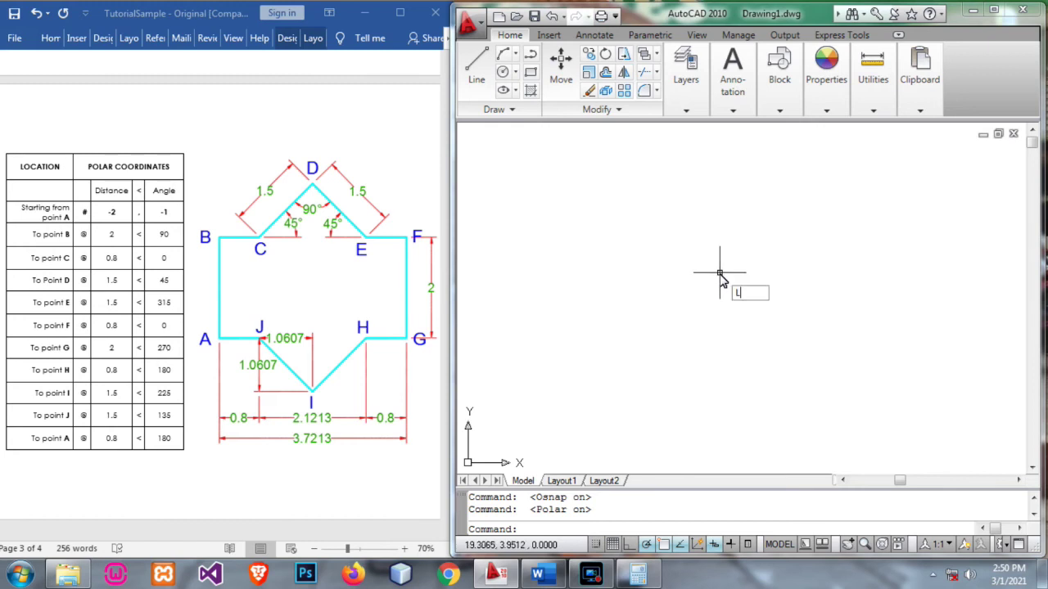
{"action": "key", "text": "Return"}
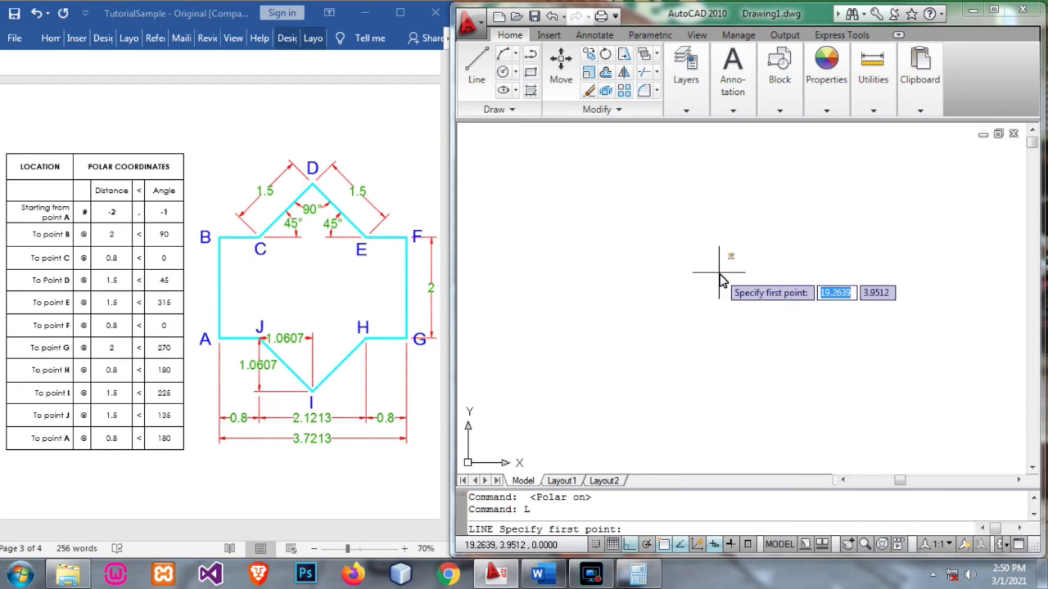
{"action": "type", "text": "#-2"}
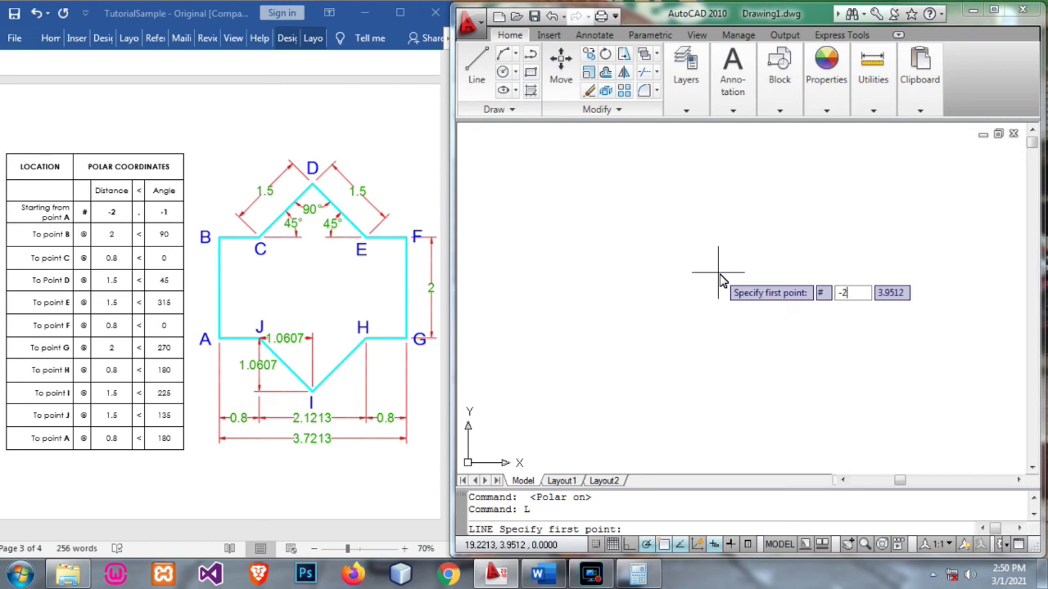
{"action": "type", "text": ",-1"}
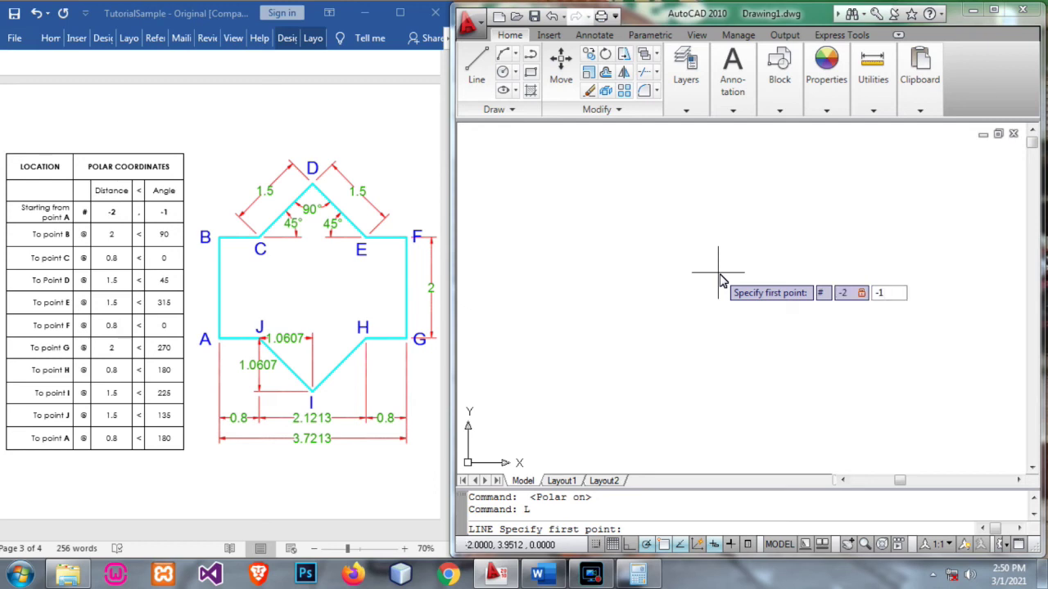
{"action": "key", "text": "Return"}
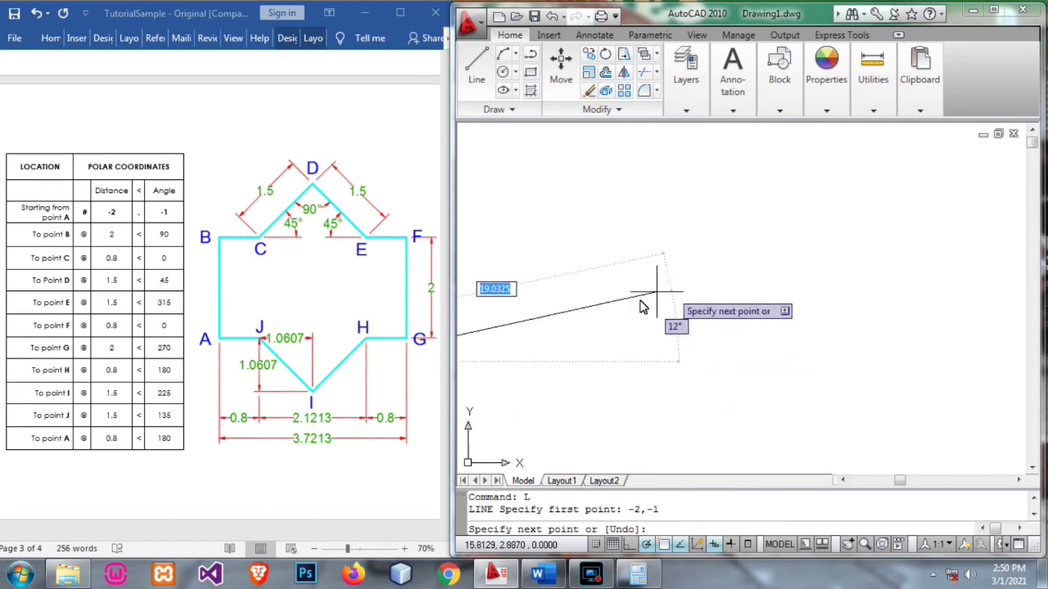
{"action": "scroll", "coordinate": [594, 322], "scroll_direction": "down", "scroll_amount": 2}
{"action": "mouse_move", "coordinate": [827, 301]}
{"action": "middle_mouse_down"}
{"action": "mouse_move", "coordinate": [756, 280]}
{"action": "mouse_move", "coordinate": [847, 253]}
{"action": "mouse_move", "coordinate": [855, 190]}
{"action": "mouse_move", "coordinate": [886, 198]}
{"action": "mouse_move", "coordinate": [842, 196]}
{"action": "middle_mouse_up"}
{"action": "scroll", "coordinate": [818, 204], "scroll_direction": "down", "scroll_amount": 2}
{"action": "middle_click_drag", "start_coordinate": [753, 291], "coordinate": [814, 374]}
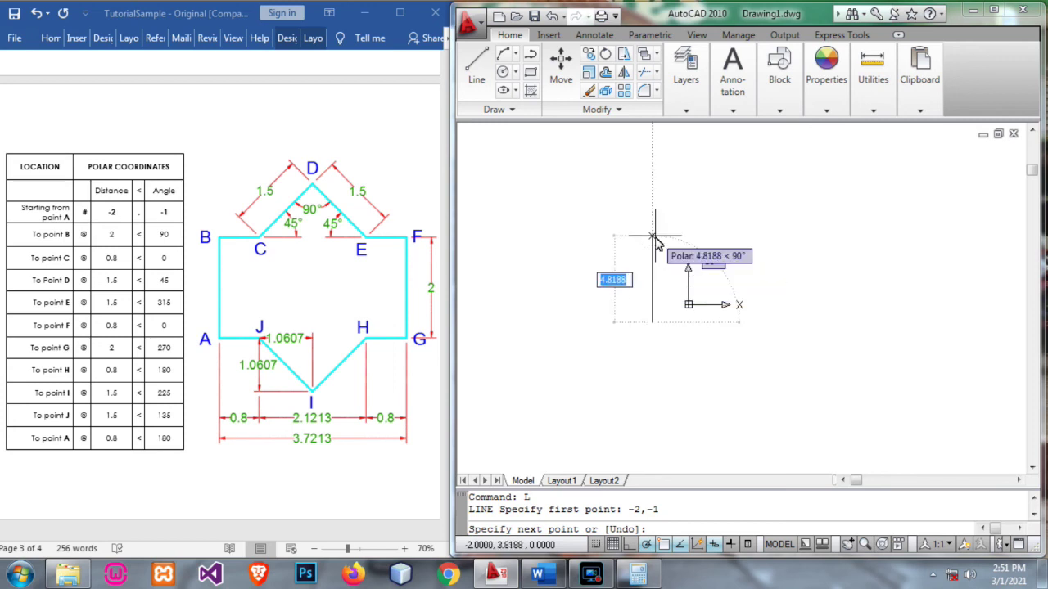
{"action": "key", "text": "F8"}
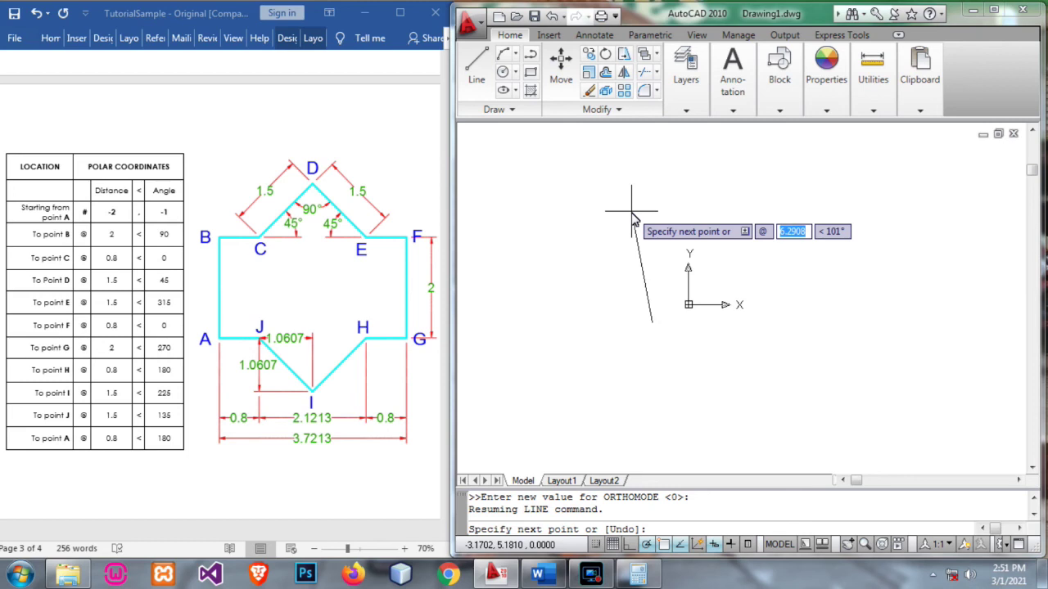
- Draw side A–B as 2 units at 90° (@2<90)
{"action": "type", "text": "2"}
{"action": "key", "text": "Tab"}
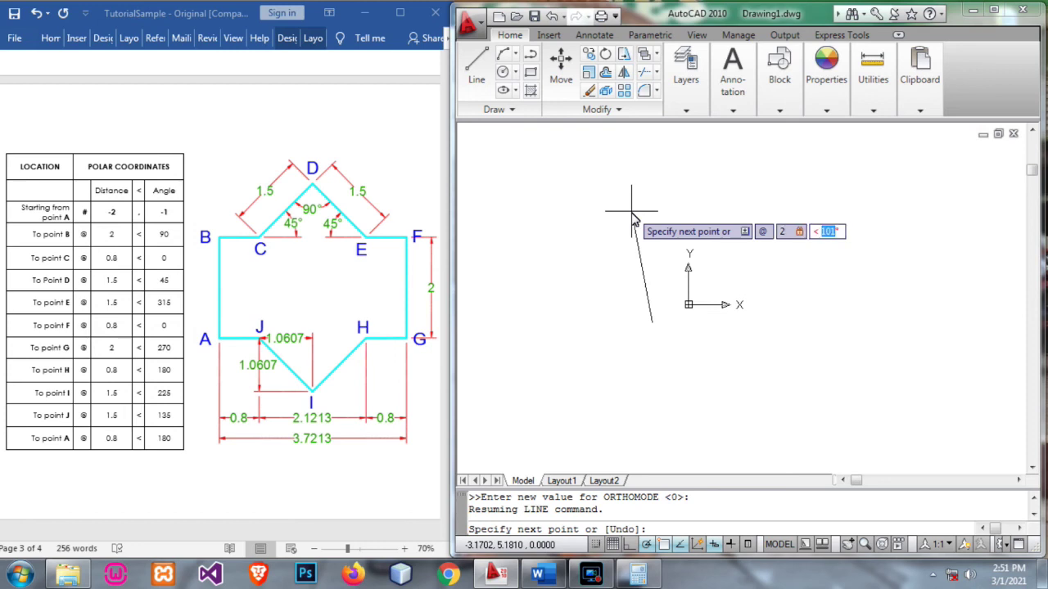
{"action": "type", "text": "90"}
{"action": "key", "text": "Return"}
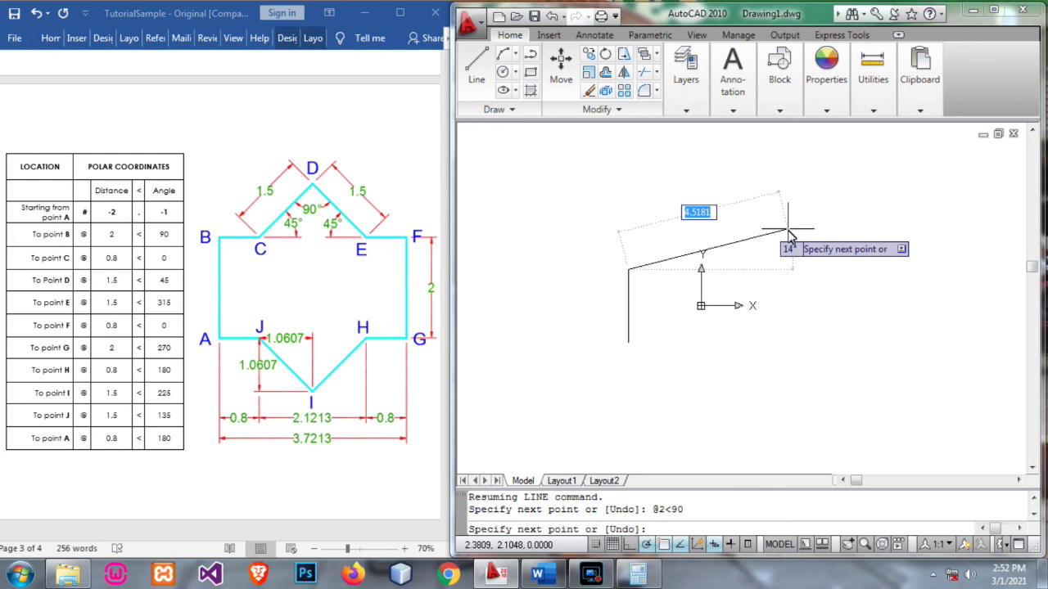
- Draw side B–C at 0.8<0 and side C–D at 1.5<45
{"action": "type", "text": "0.8"}
{"action": "key", "text": "Tab"}
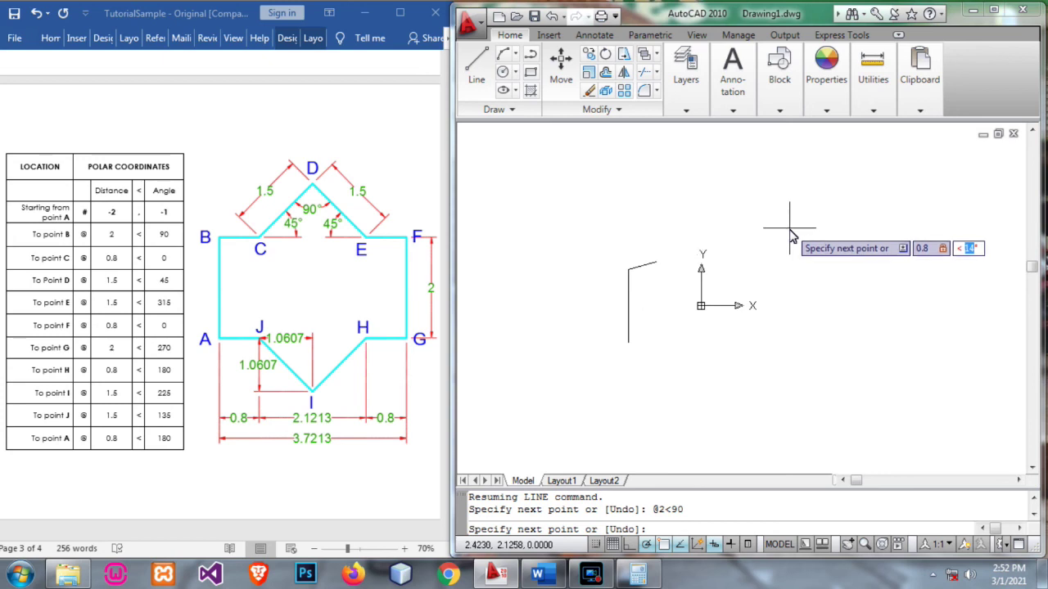
{"action": "type", "text": "0"}
{"action": "key", "text": "Return"}
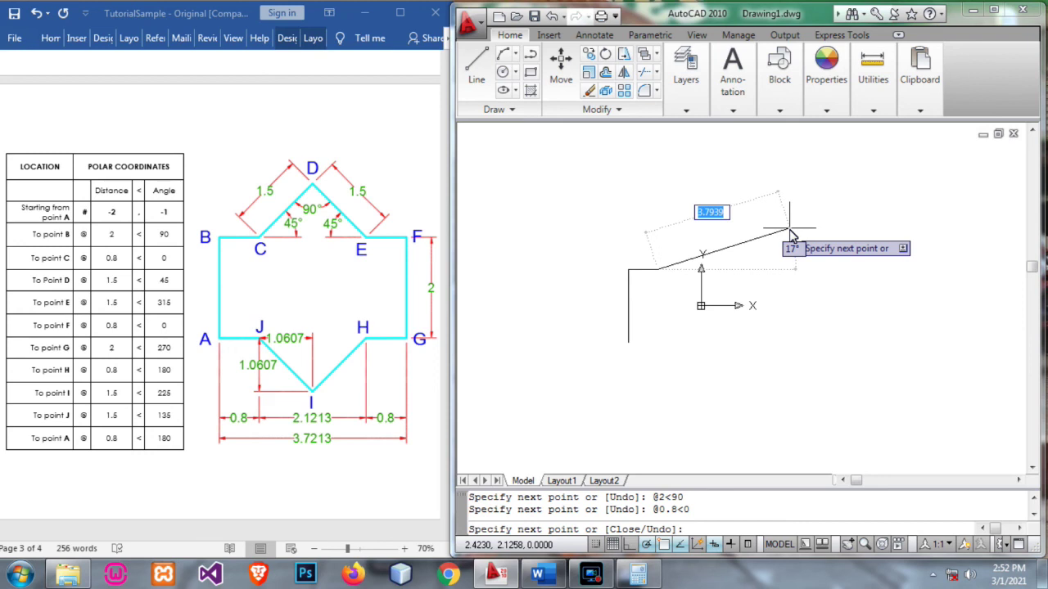
{"action": "type", "text": "1.5"}
{"action": "key", "text": "Tab"}
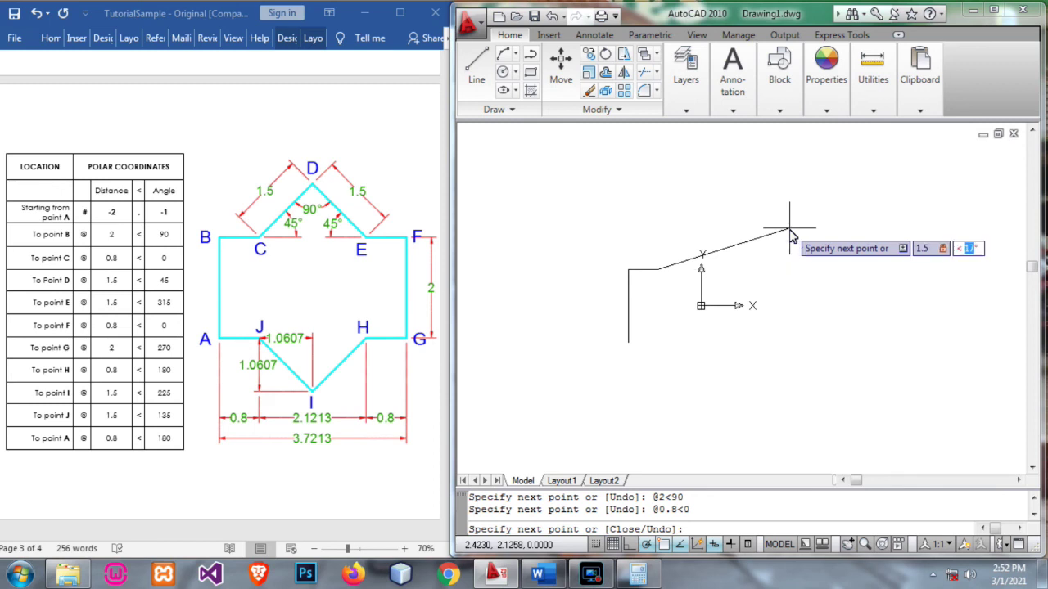
{"action": "type", "text": "45"}
{"action": "key", "text": "Return"}
- Draw side D–E at 1.5<315, then a 1.5-unit segment at 0°
{"action": "scroll", "coordinate": [748, 234], "scroll_direction": "up", "scroll_amount": 3}
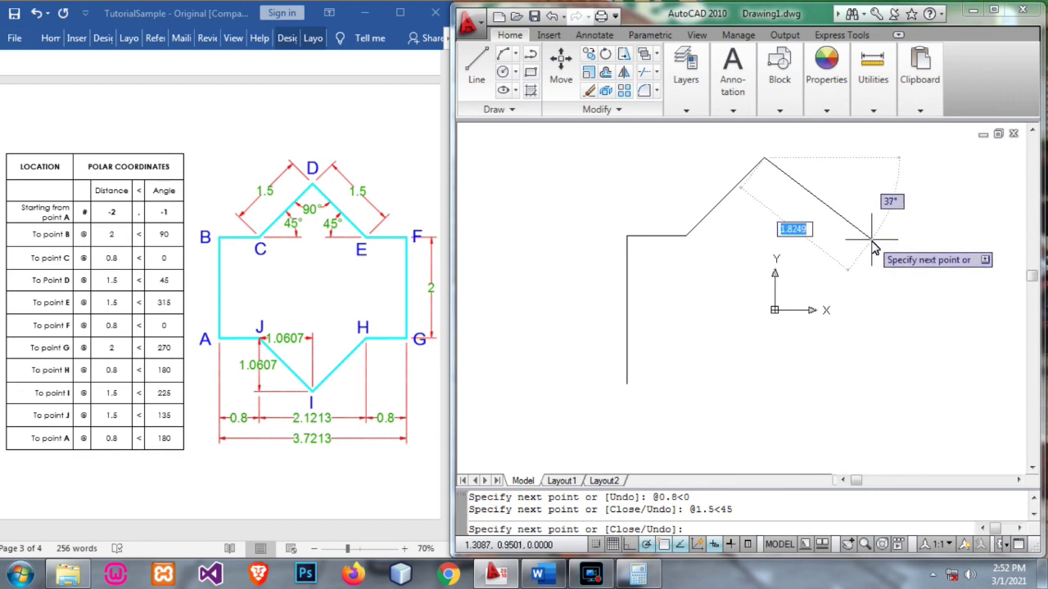
{"action": "type", "text": "1.5"}
{"action": "key", "text": "Tab"}
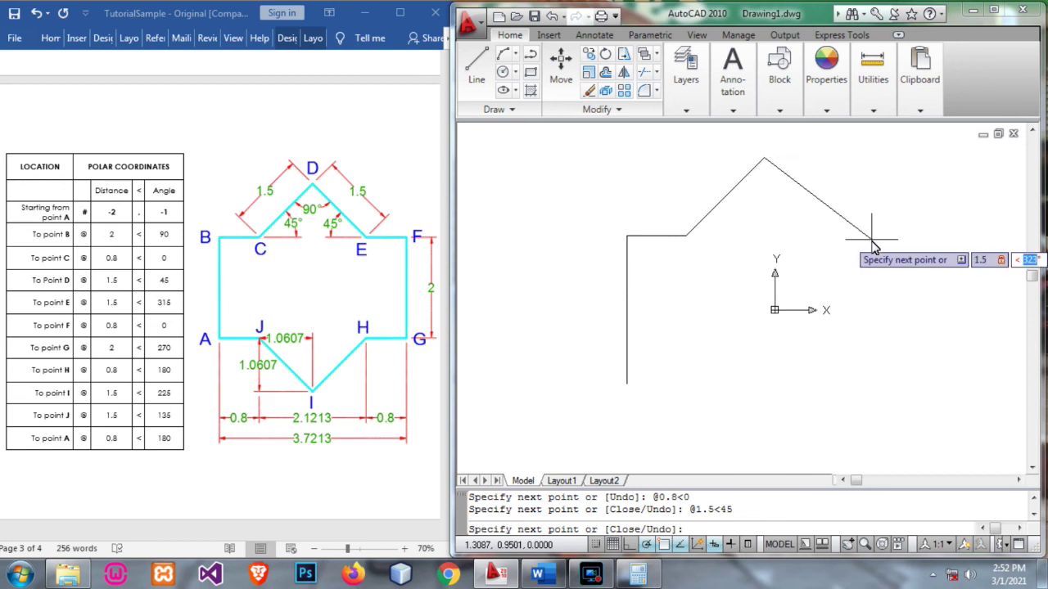
{"action": "type", "text": "315"}
{"action": "key", "text": "Return"}
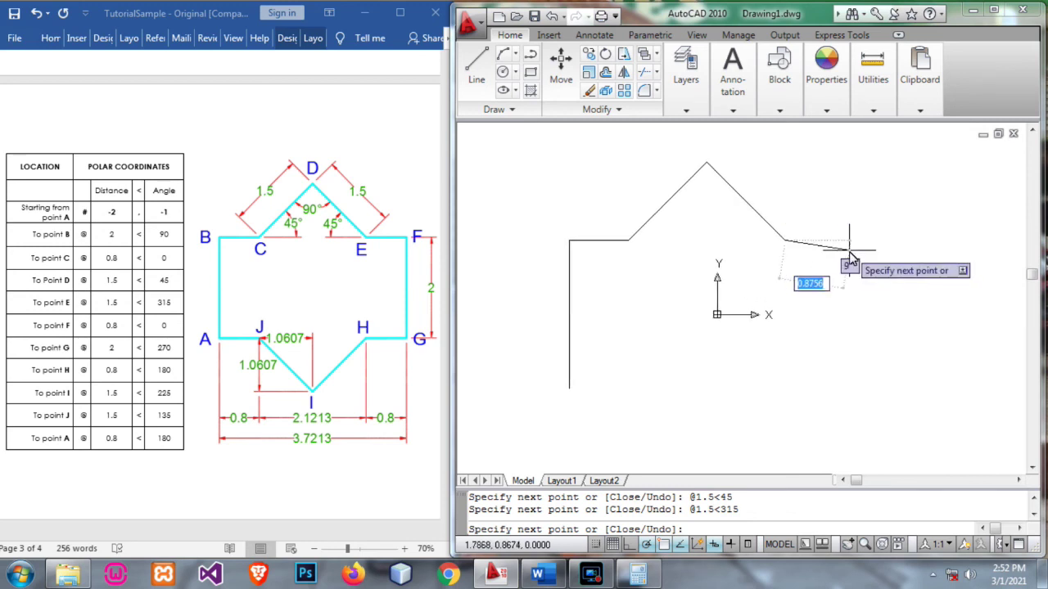
{"action": "type", "text": "1.5"}
{"action": "key", "text": "Tab"}
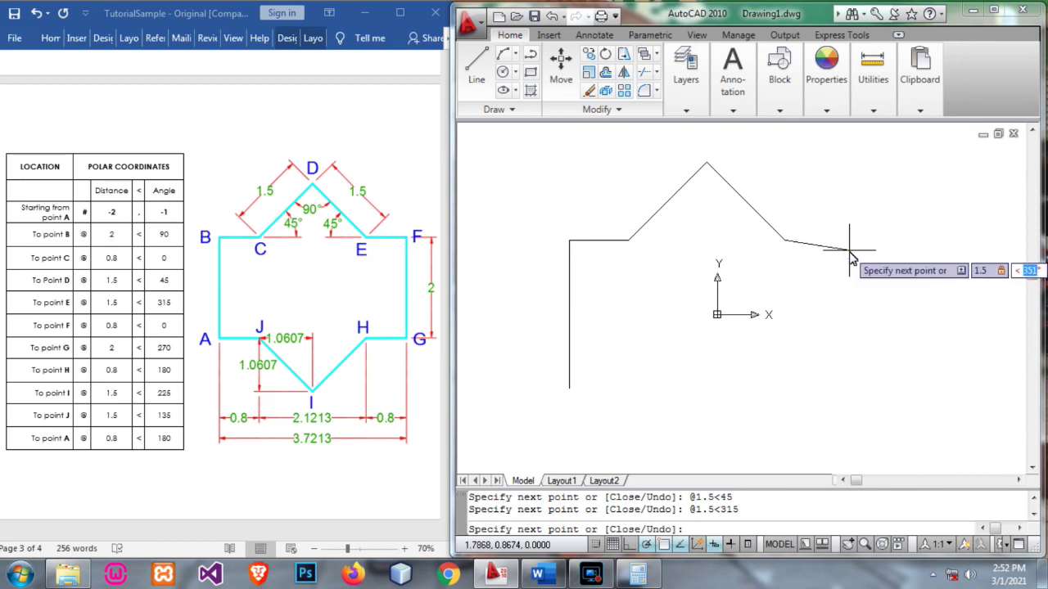
{"action": "type", "text": "0"}
{"action": "key", "text": "Return"}
- Undo the mistaken 1.5-unit segment after E and draw edge E–F at @0.8<0
{"action": "scroll", "coordinate": [851, 258], "scroll_direction": "down", "scroll_amount": 1}
{"action": "key", "text": "ctrl+z"}
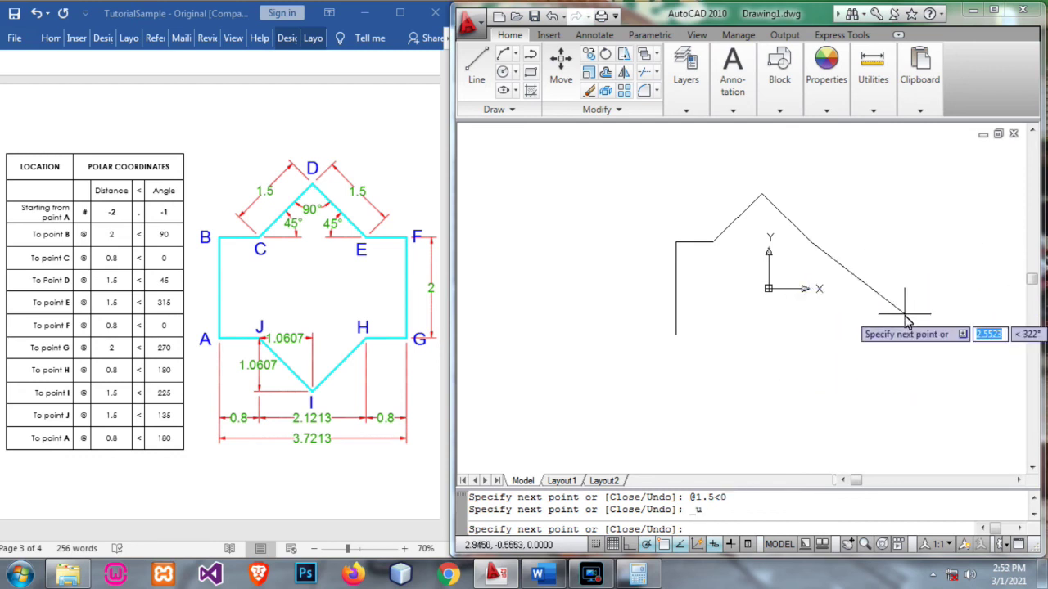
{"action": "mouse_move", "coordinate": [867, 253]}
{"action": "middle_mouse_down"}
{"action": "mouse_move", "coordinate": [835, 270]}
{"action": "mouse_move", "coordinate": [805, 255]}
{"action": "mouse_move", "coordinate": [819, 240]}
{"action": "middle_mouse_up"}
{"action": "scroll", "coordinate": [761, 258], "scroll_direction": "up", "scroll_amount": 3}
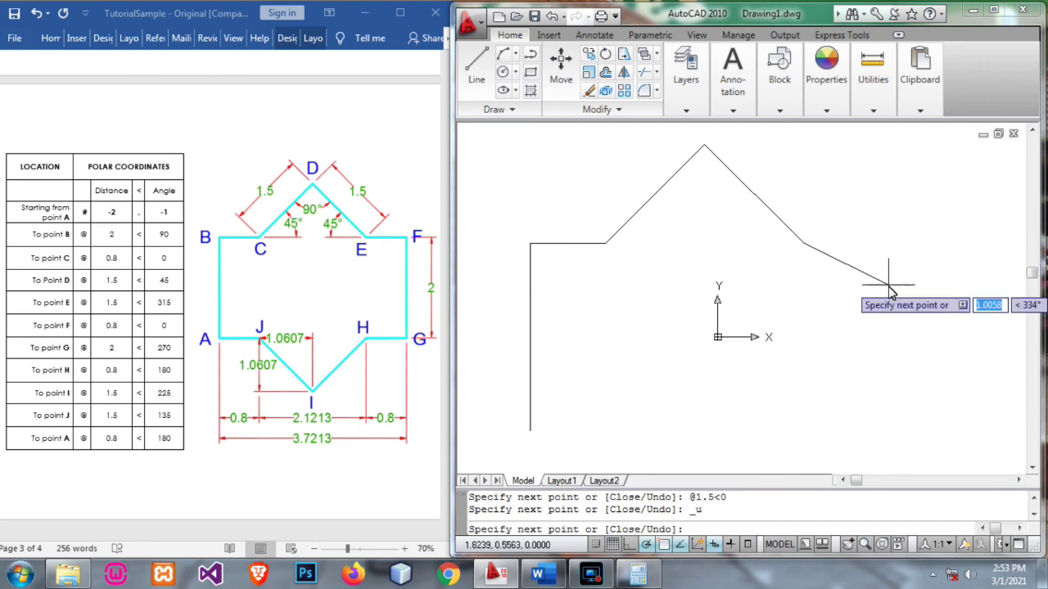
{"action": "type", "text": "0.8"}
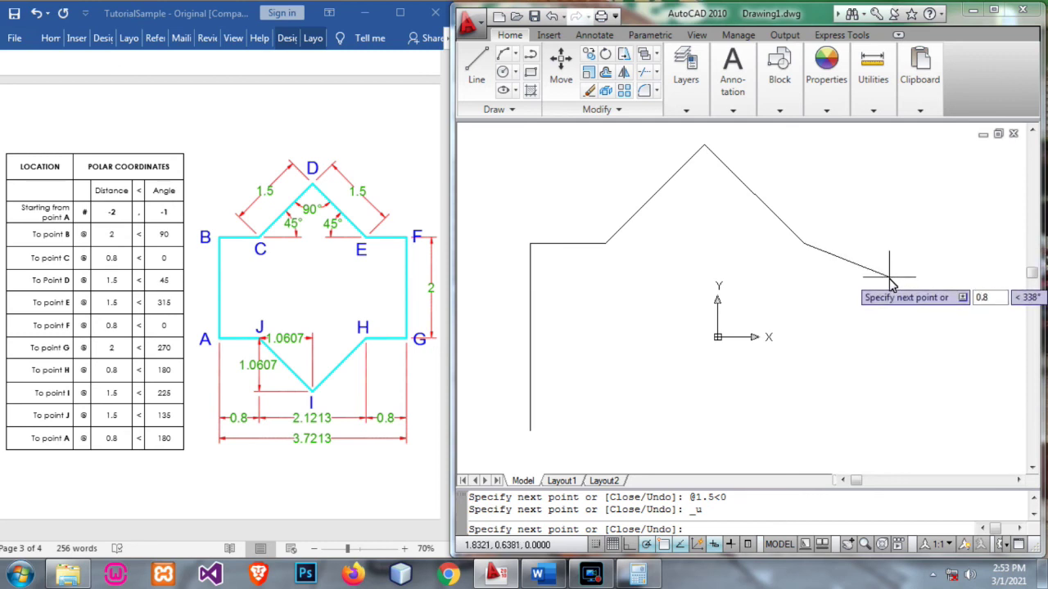
{"action": "key", "text": "Tab"}
{"action": "type", "text": "0"}
{"action": "key", "text": "Return"}
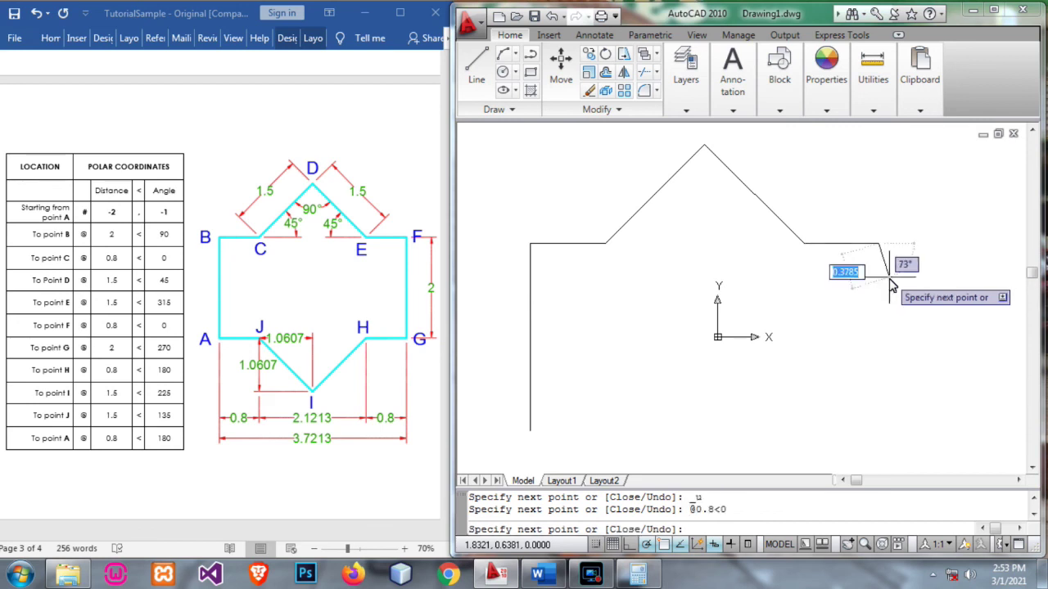
- Draw the 2-unit edge F–G straight down at @2<270
{"action": "mouse_move", "coordinate": [882, 304]}
{"action": "middle_mouse_down"}
{"action": "mouse_move", "coordinate": [890, 281]}
{"action": "mouse_move", "coordinate": [884, 299]}
{"action": "middle_mouse_up"}
{"action": "scroll", "coordinate": [892, 301], "scroll_direction": "down", "scroll_amount": 2}
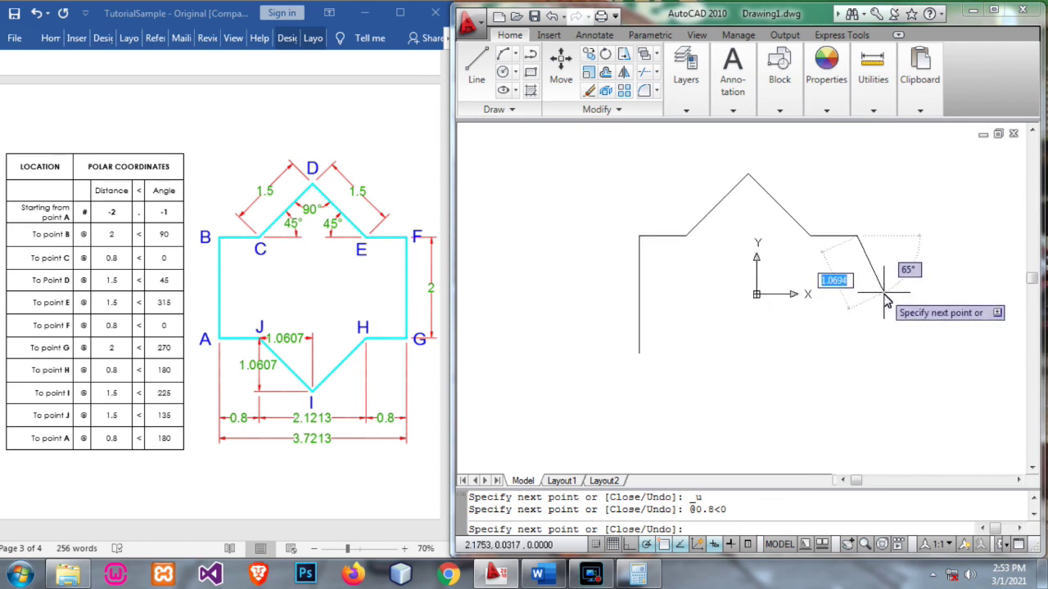
{"action": "type", "text": "2"}
{"action": "key", "text": "Tab"}
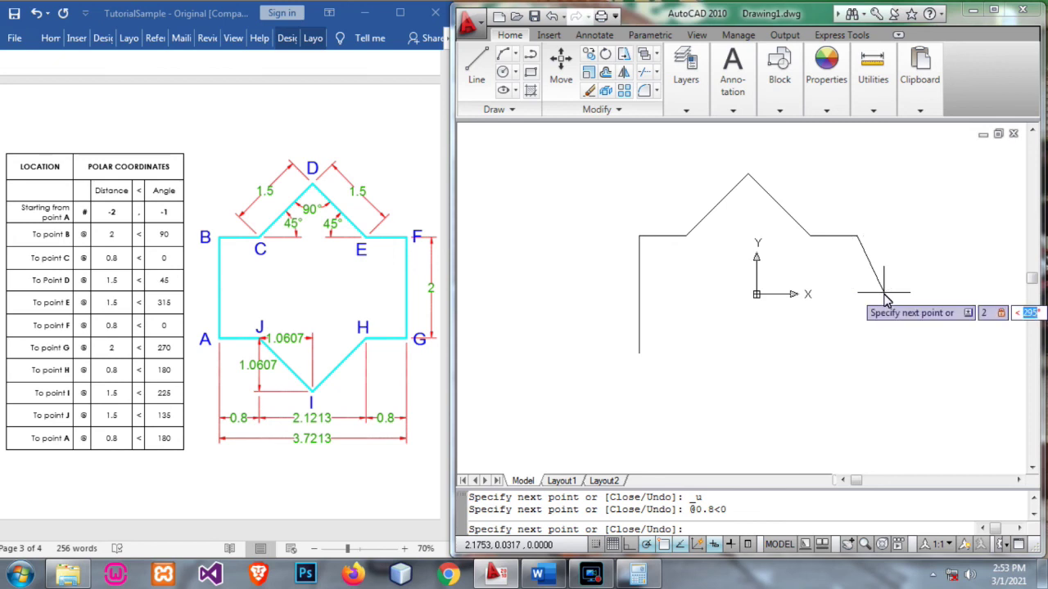
{"action": "type", "text": "270"}
{"action": "key", "text": "Return"}
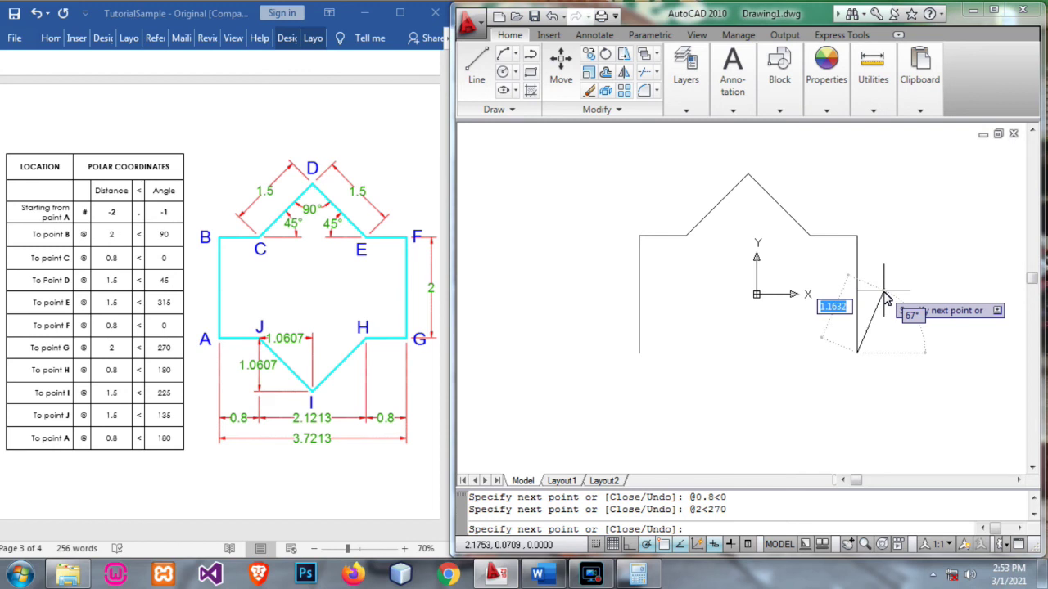
- Draw edge G–H at @0.8<180 and the diagonal H–I at @1.5<225
{"action": "type", "text": "0.8"}
{"action": "key", "text": "Tab"}
{"action": "type", "text": "180"}
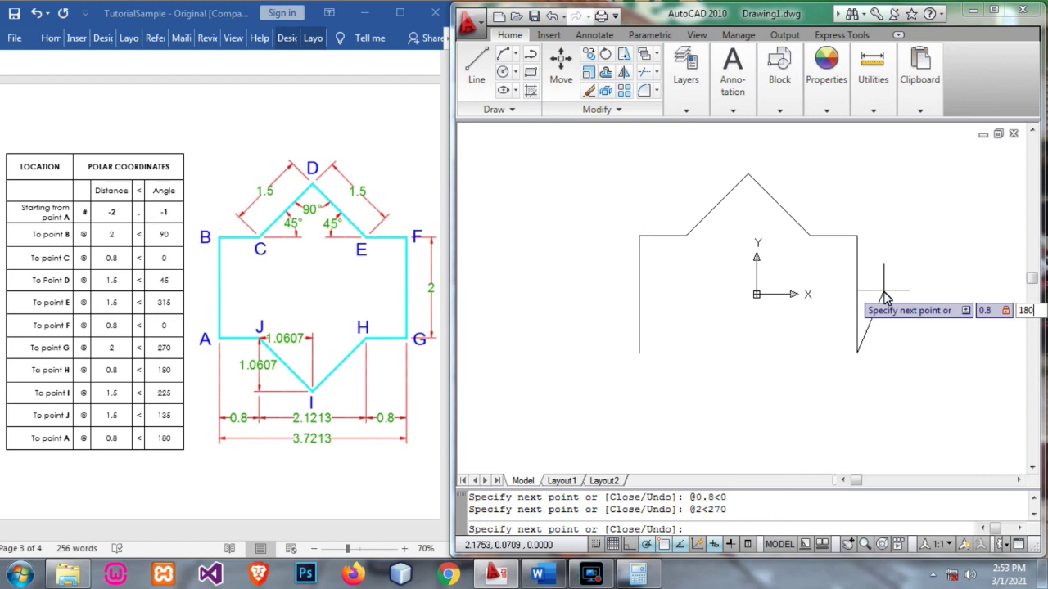
{"action": "key", "text": "Return"}
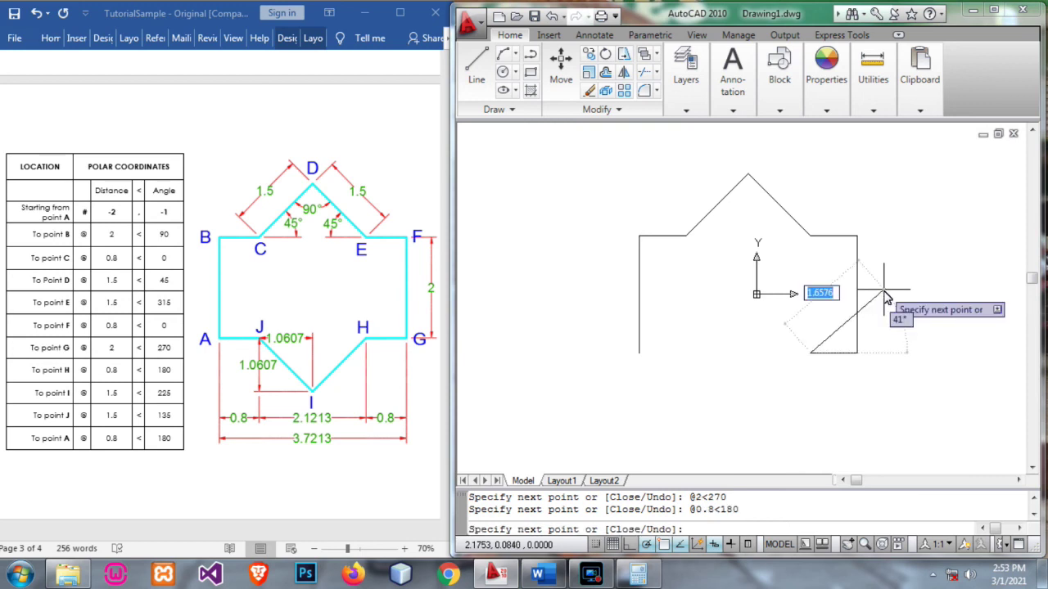
{"action": "type", "text": "1.5"}
{"action": "key", "text": "Tab"}
{"action": "type", "text": "225"}
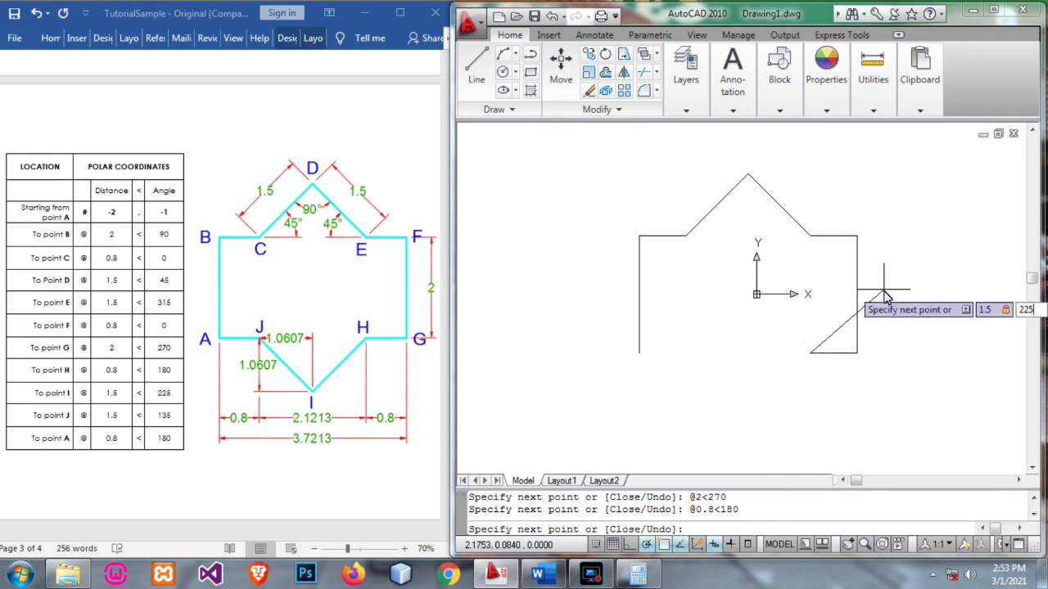
{"action": "key", "text": "Return"}
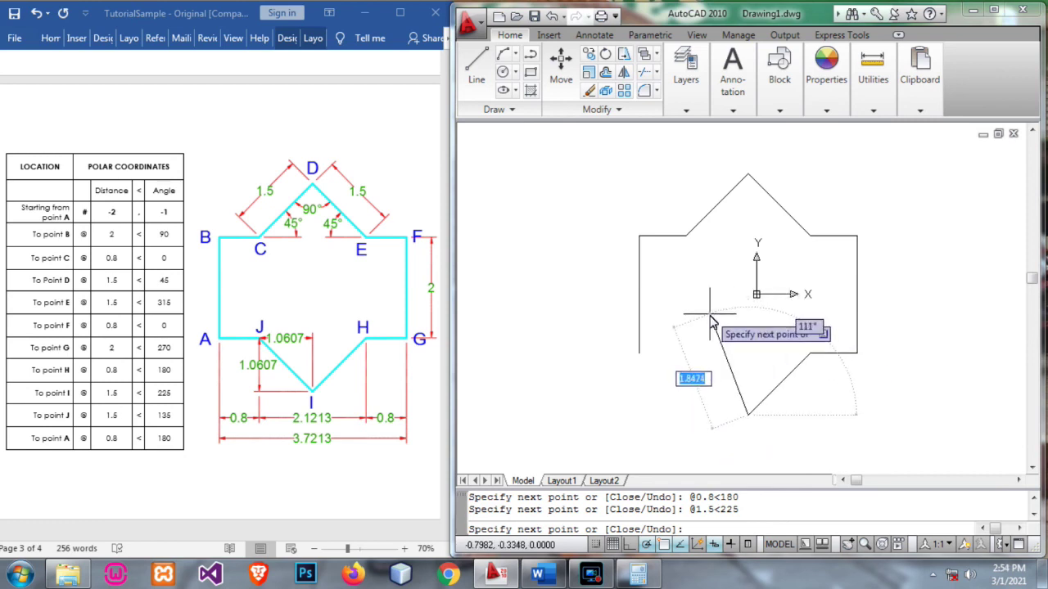
- Draw diagonal I–J at @1.5<135 and the closing edge J–A at @0.8<180
{"action": "type", "text": "1.5"}
{"action": "key", "text": "Tab"}
{"action": "type", "text": "135"}
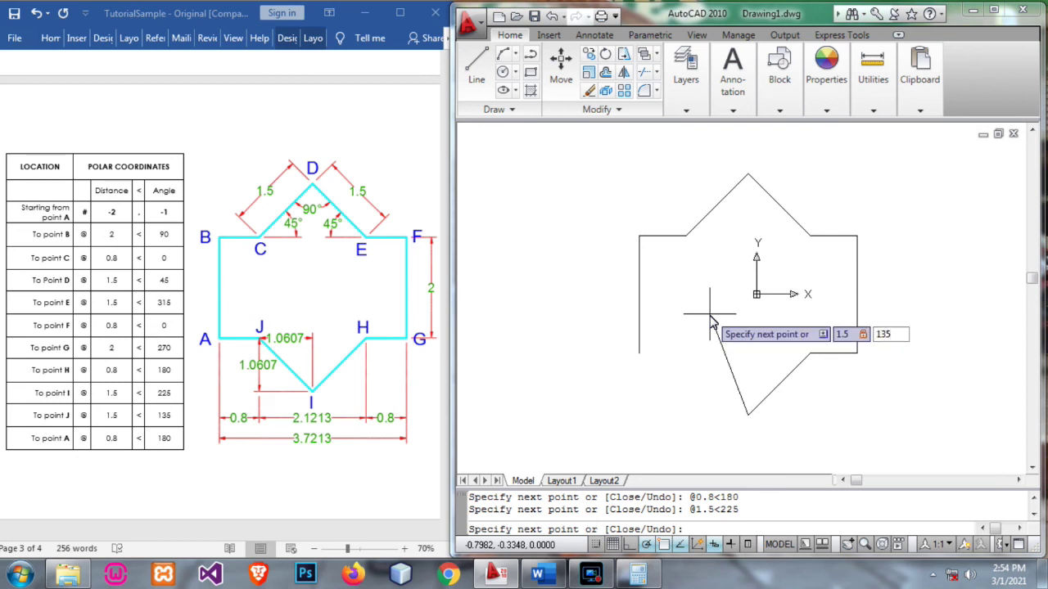
{"action": "key", "text": "Return"}
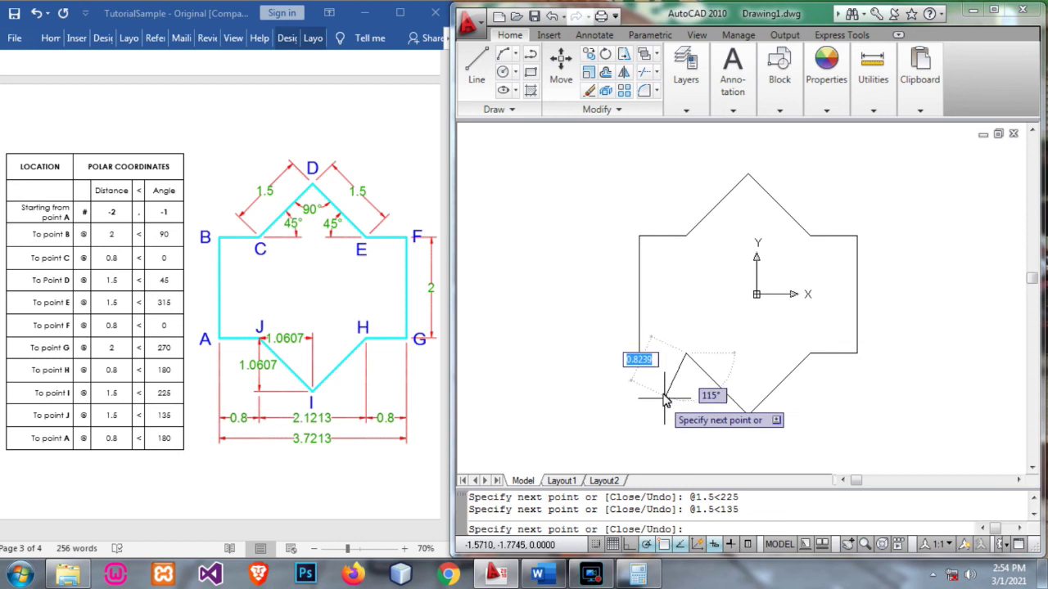
{"action": "type", "text": "0.8"}
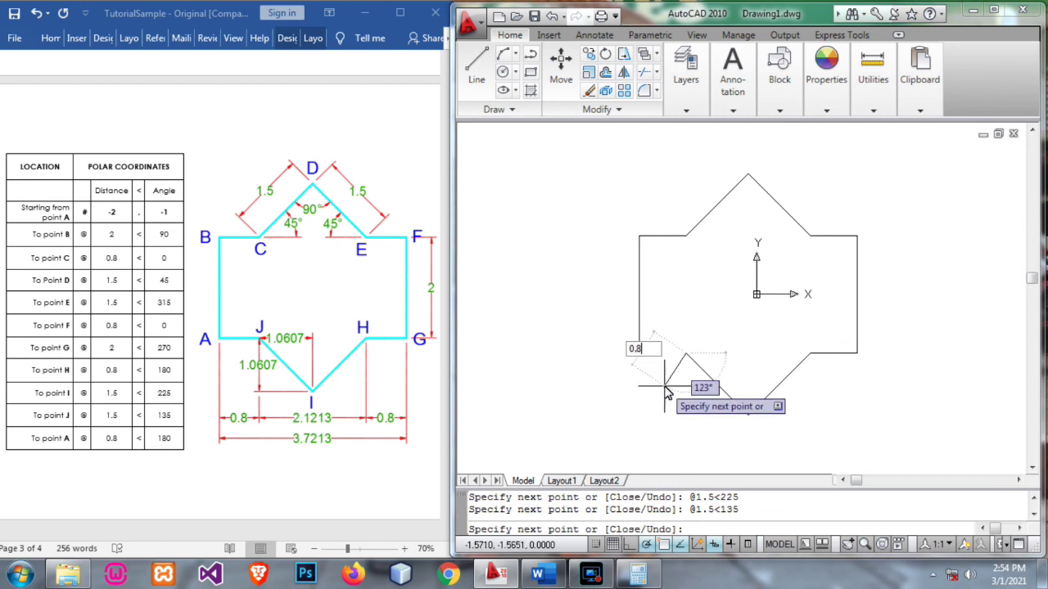
{"action": "key", "text": "Tab"}
{"action": "type", "text": "180"}
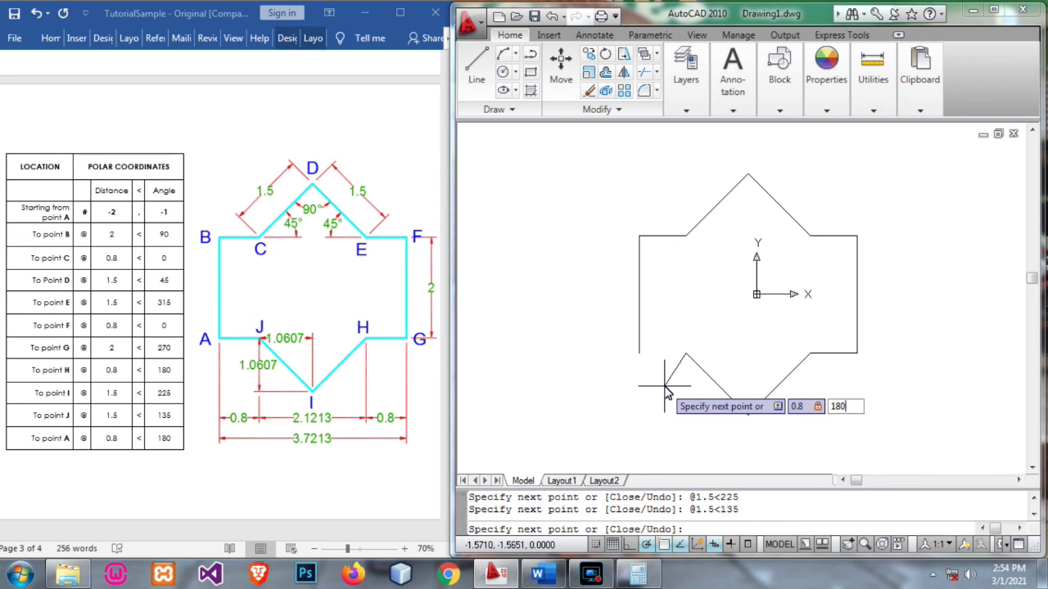
{"action": "key", "text": "Return"}
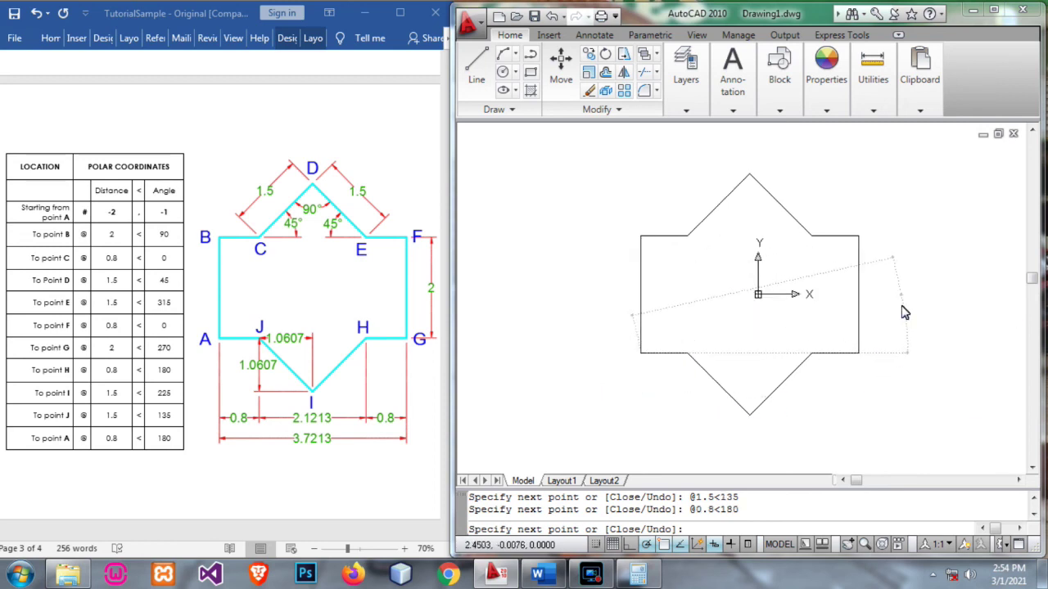
- End the LINE command and recenter the view on the finished outline
{"action": "scroll", "coordinate": [876, 332], "scroll_direction": "up", "scroll_amount": 2}
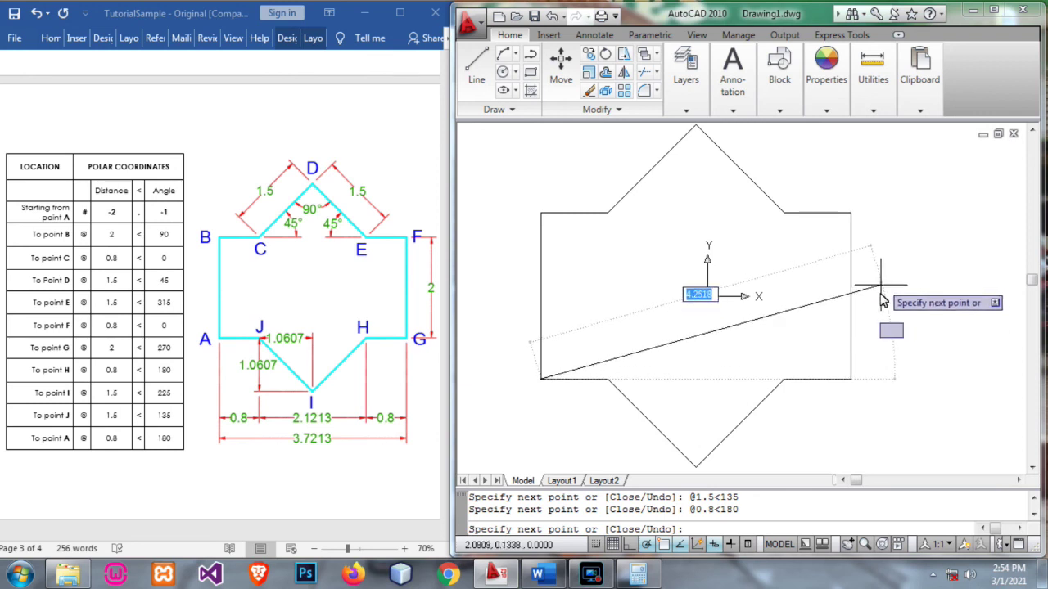
{"action": "scroll", "coordinate": [881, 302], "scroll_direction": "down", "scroll_amount": 2}
{"action": "scroll", "coordinate": [881, 301], "scroll_direction": "up", "scroll_amount": 2}
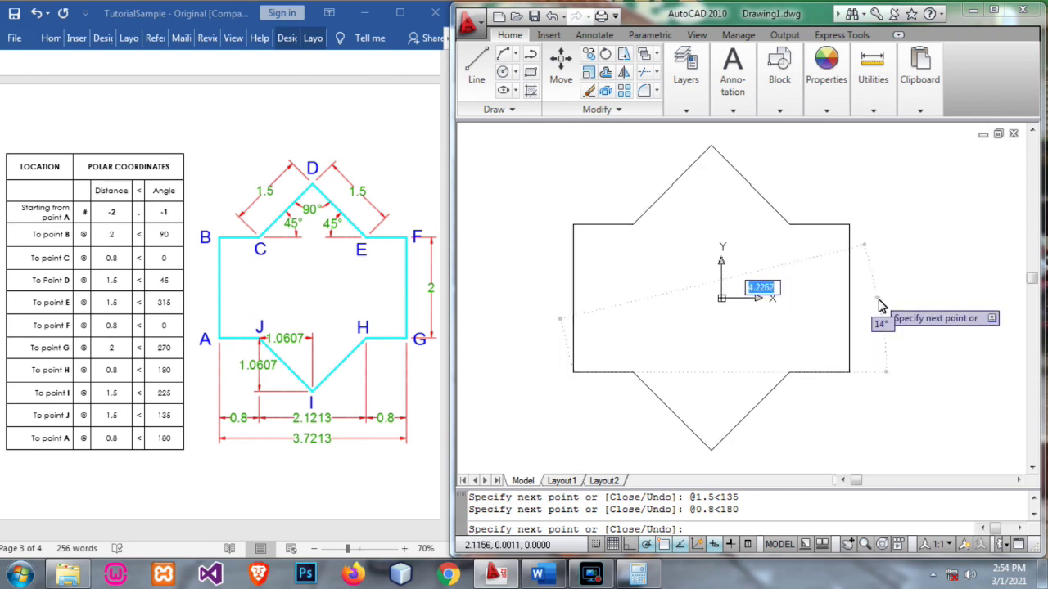
{"action": "key", "text": "Escape"}
{"action": "middle_click_drag", "start_coordinate": [908, 356], "coordinate": [930, 352]}
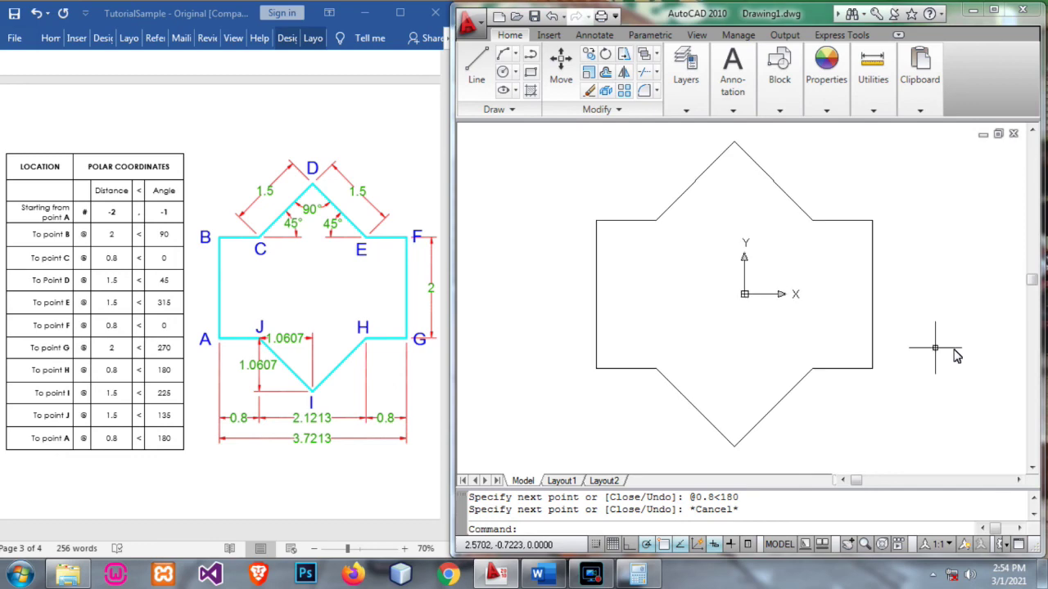